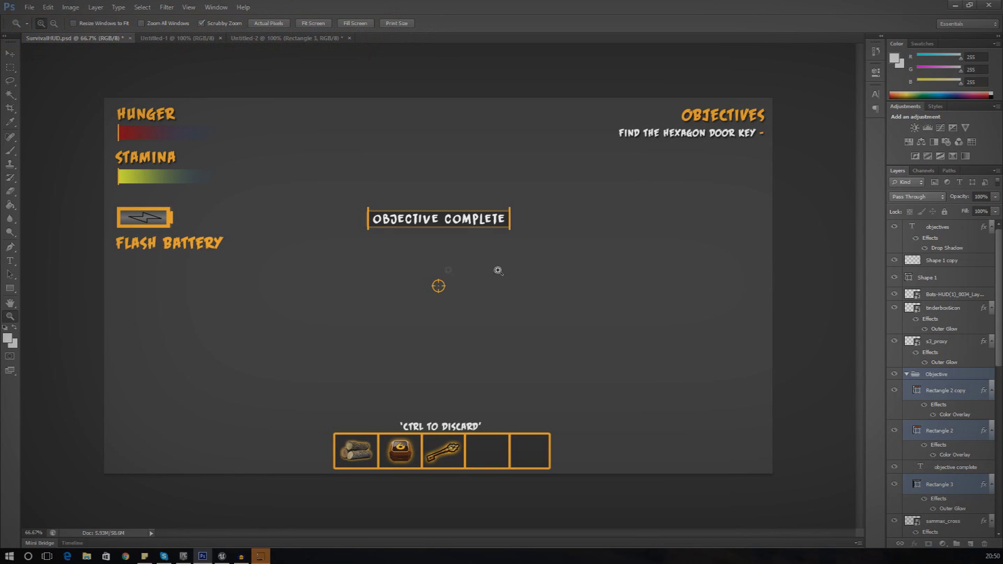
Step: Zoom in around the HUD crosshair and the Objective Complete banner in the SurvivalHUD document
{"action": "left_click", "coordinate": [444, 269]}
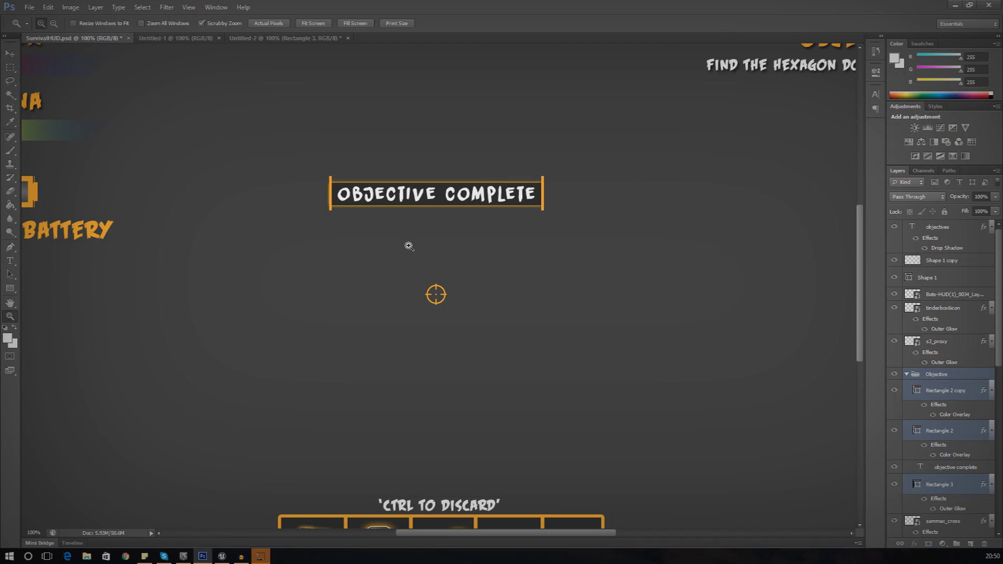
{"action": "left_click_drag", "start_coordinate": [403, 240], "coordinate": [416, 226]}
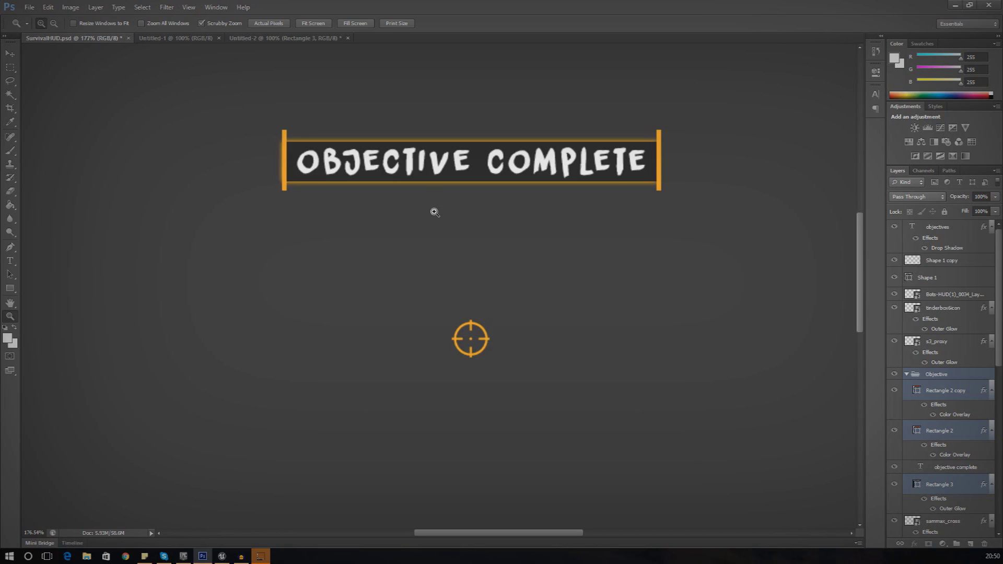
{"action": "right_click", "coordinate": [422, 301]}
{"action": "left_click", "coordinate": [433, 311]}
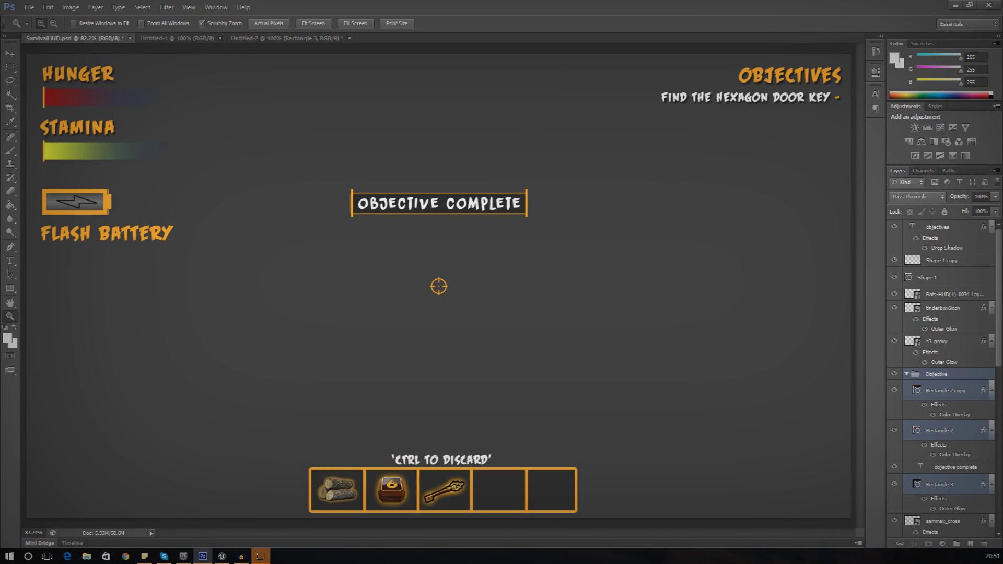
{"action": "left_click_drag", "start_coordinate": [302, 196], "coordinate": [348, 228]}
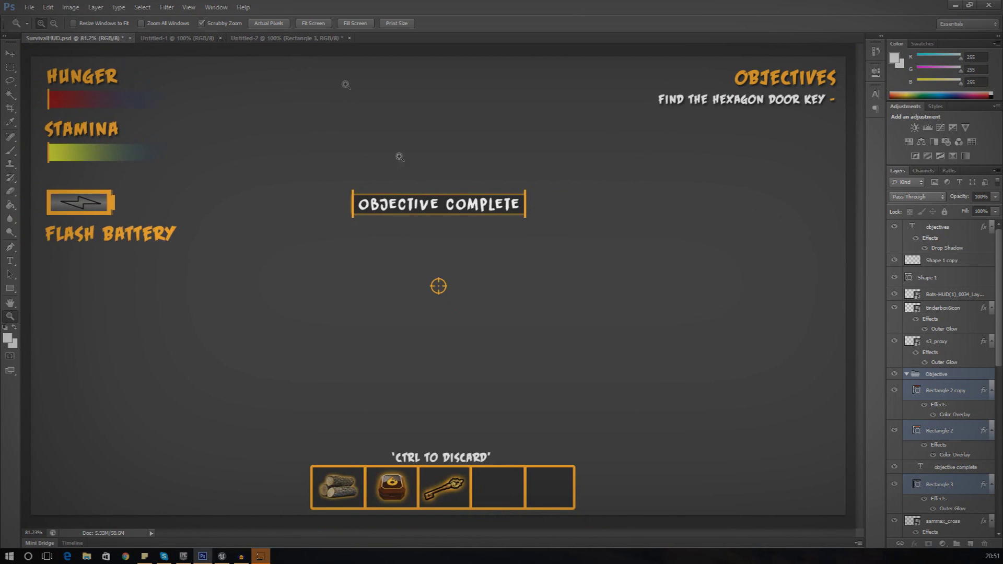
{"action": "left_click_drag", "start_coordinate": [475, 205], "coordinate": [498, 194]}
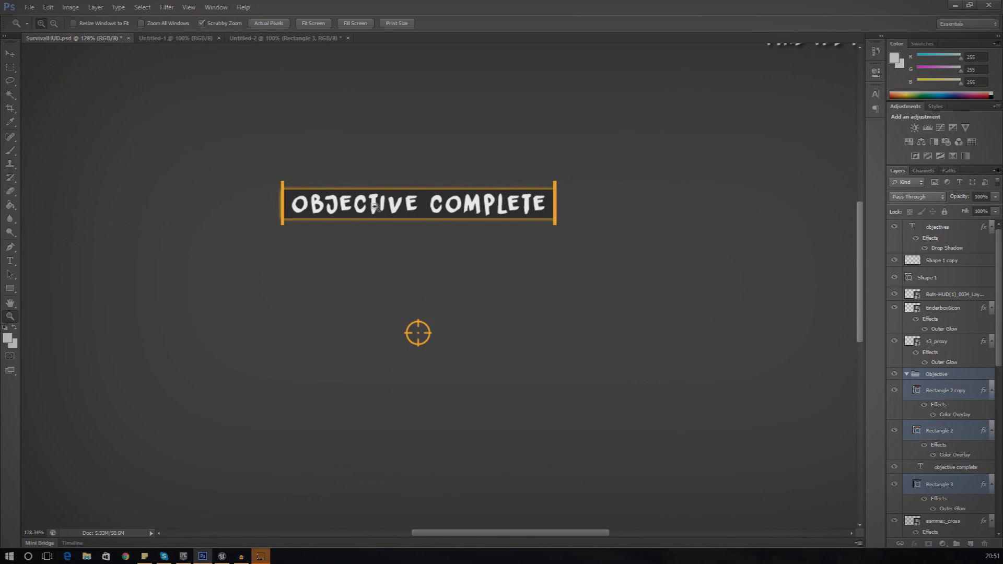
{"action": "right_click", "coordinate": [397, 232]}
{"action": "left_click", "coordinate": [413, 238]}
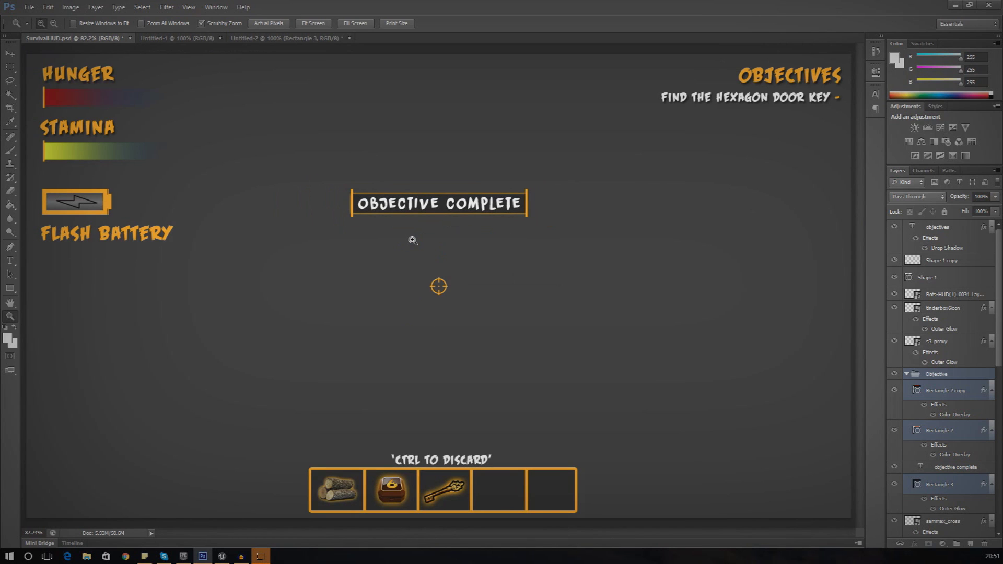
{"action": "left_click_drag", "start_coordinate": [428, 218], "coordinate": [361, 232]}
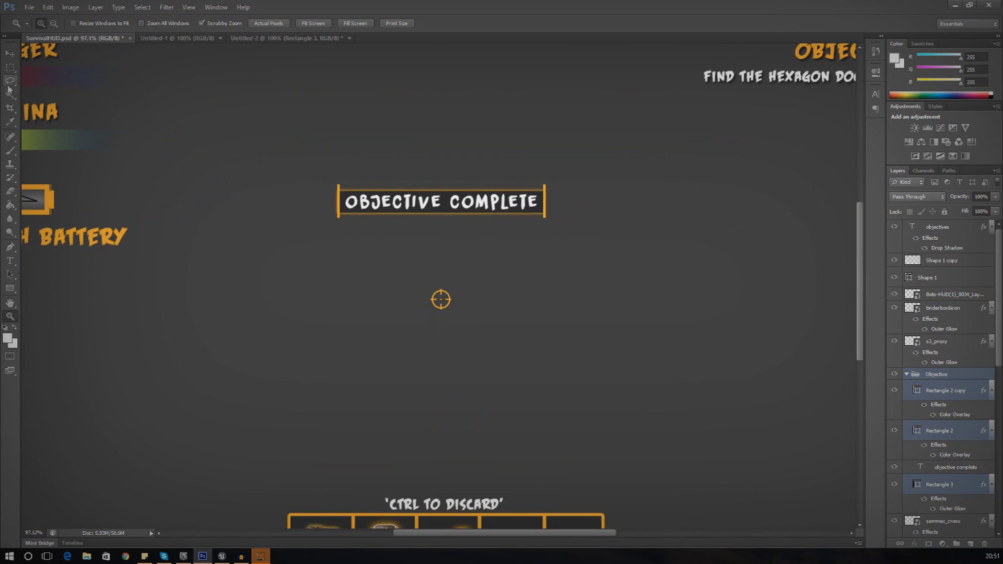
Step: Switch to the Untitled-2 banner document and cancel a File > New dialog
{"action": "left_click", "coordinate": [253, 44]}
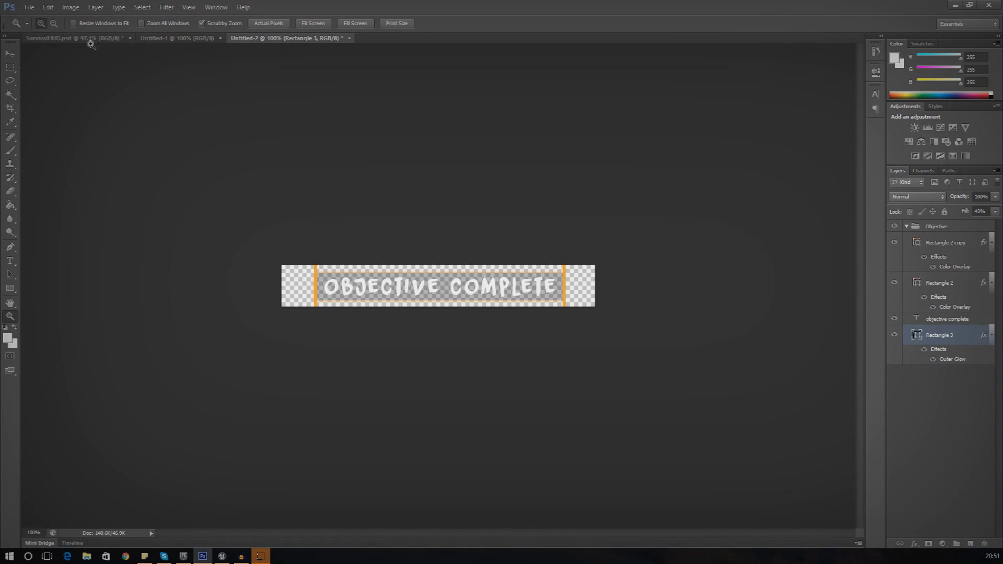
{"action": "left_click", "coordinate": [30, 8]}
{"action": "left_click", "coordinate": [45, 20]}
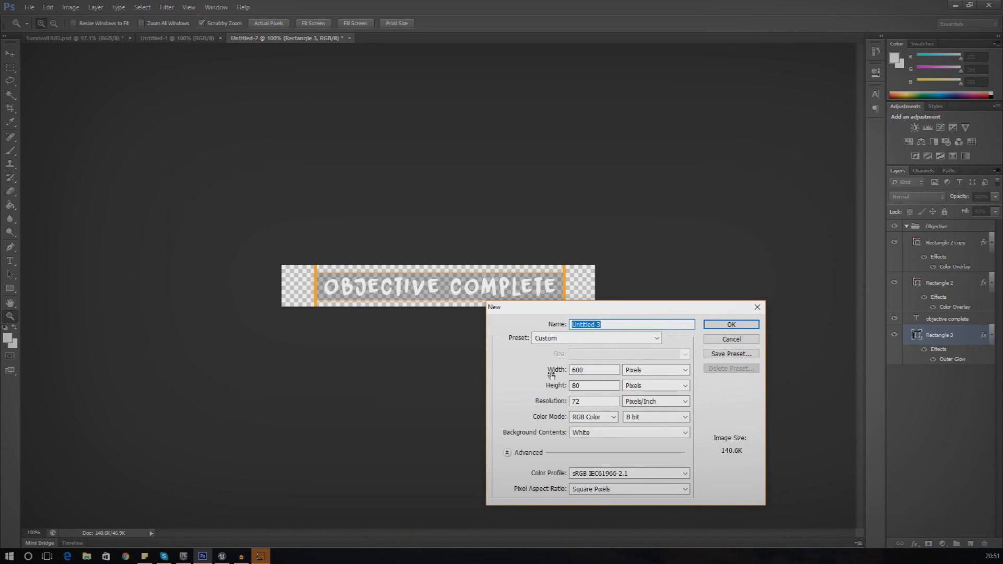
{"action": "left_click", "coordinate": [706, 340]}
Step: Clear the SurvivalHUD layer selection, zoom the banner to 200% and shrink Photoshop to reveal Unreal
{"action": "left_click", "coordinate": [125, 39]}
{"action": "left_click_drag", "start_coordinate": [959, 353], "coordinate": [947, 372]}
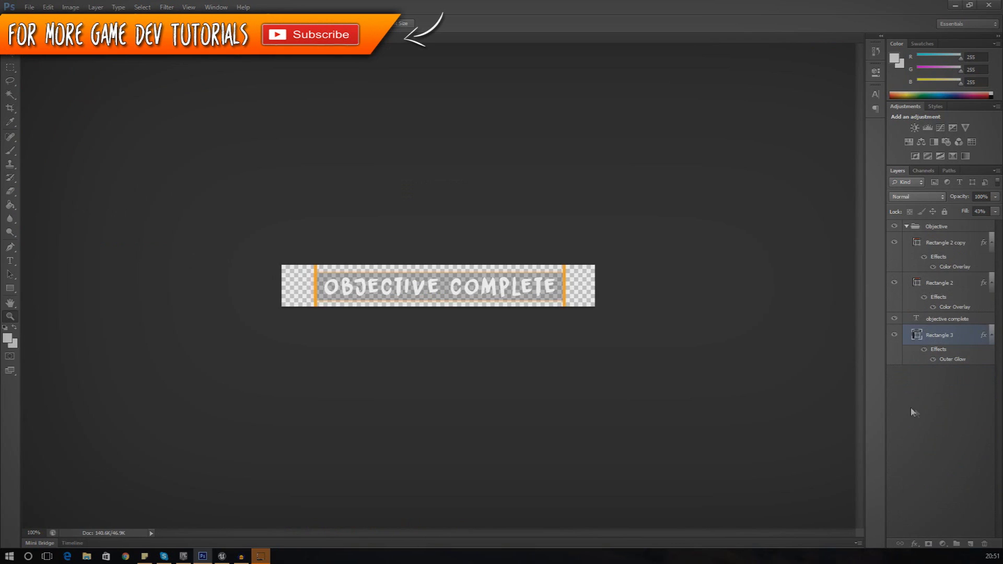
{"action": "left_click", "coordinate": [935, 379]}
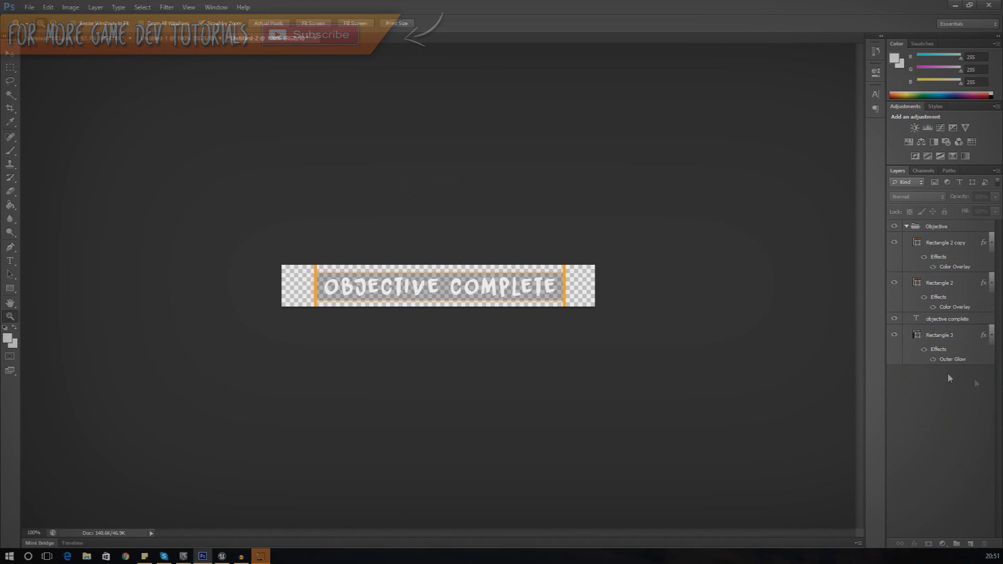
{"action": "left_click", "coordinate": [528, 273]}
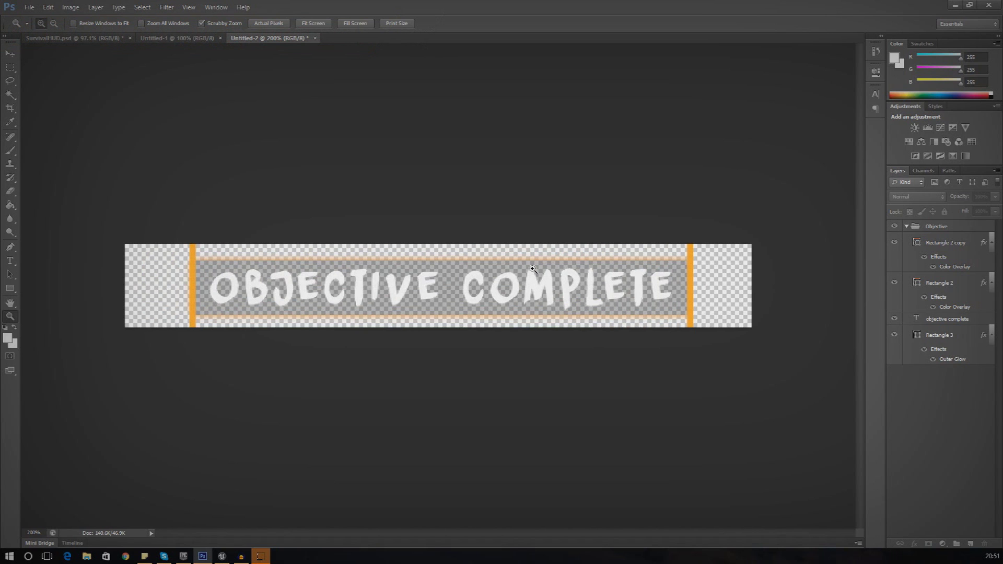
{"action": "left_click_drag", "start_coordinate": [365, 7], "coordinate": [322, 121]}
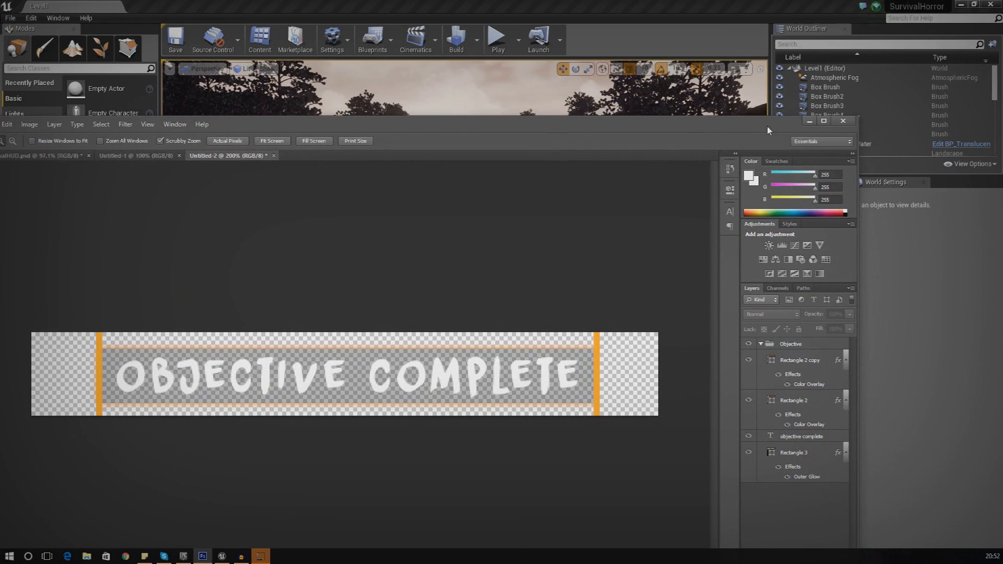
Step: Minimize Photoshop and open the Textures folder in Unreal's Content Browser
{"action": "left_click", "coordinate": [809, 121]}
{"action": "left_click", "coordinate": [10, 467]}
{"action": "left_click", "coordinate": [44, 476]}
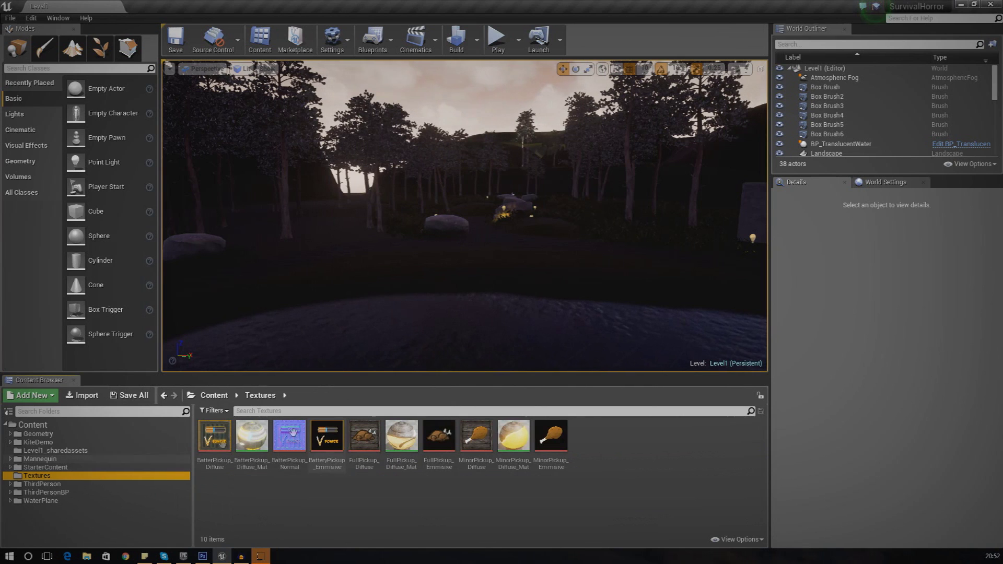
{"action": "left_click", "coordinate": [564, 453]}
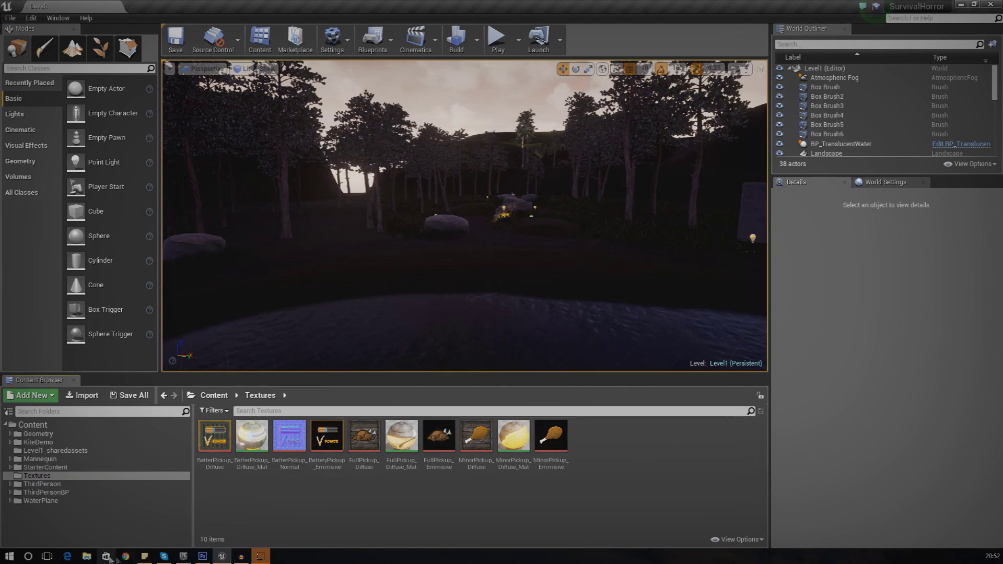
Step: Open a File Explorer window and position it over the Unreal editor
{"action": "left_click", "coordinate": [87, 556]}
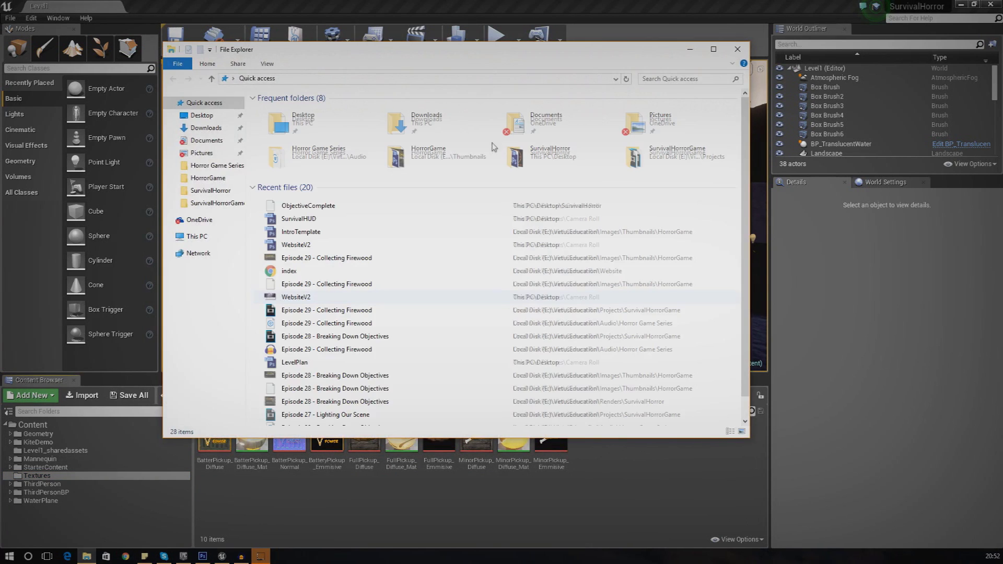
{"action": "left_click_drag", "start_coordinate": [473, 50], "coordinate": [1002, 105]}
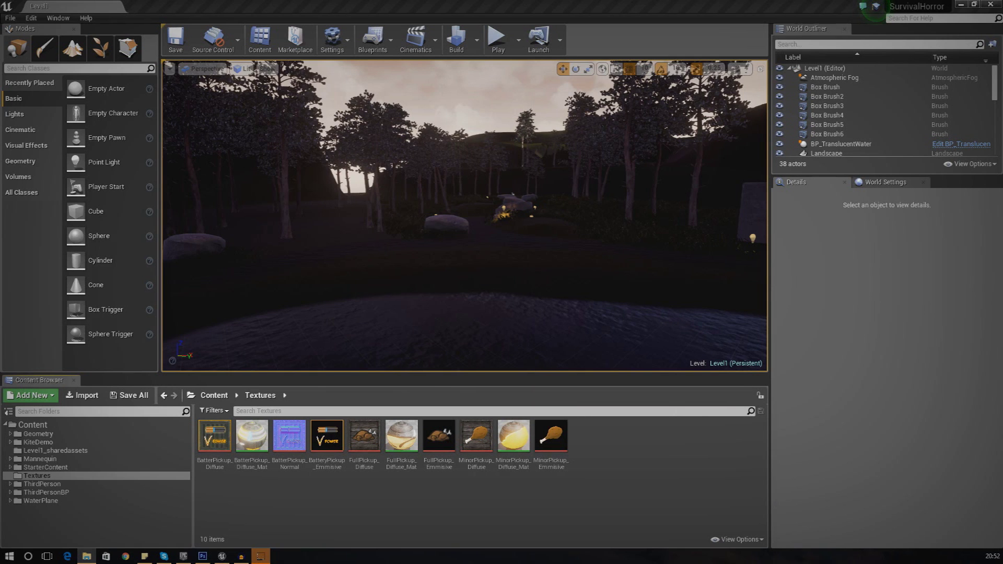
{"action": "left_click_drag", "start_coordinate": [1002, 131], "coordinate": [473, 50]}
Step: Import the ObjectiveComplete image into Textures and open the new texture to inspect it
{"action": "left_click_drag", "start_coordinate": [751, 269], "coordinate": [603, 451]}
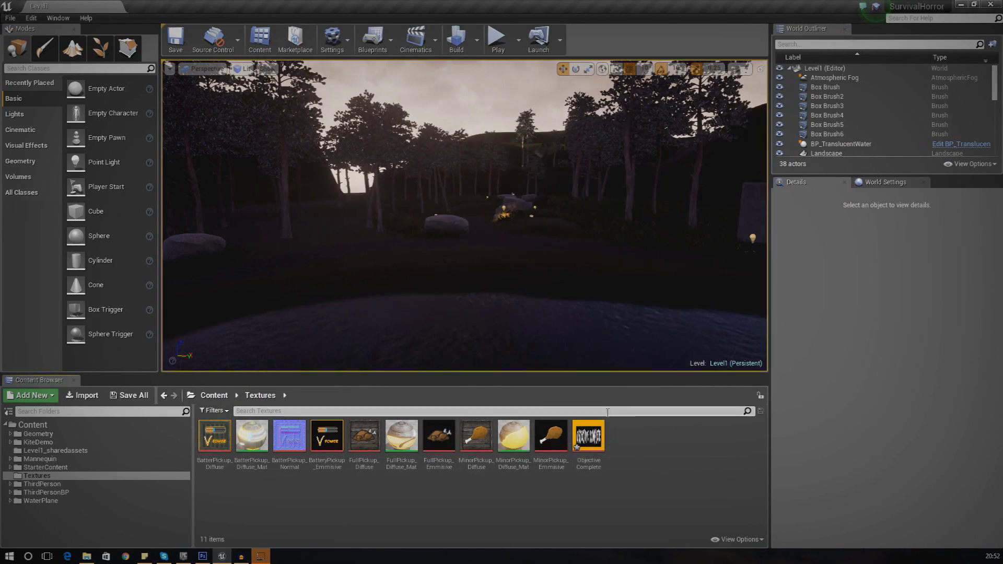
{"action": "left_click", "coordinate": [589, 436]}
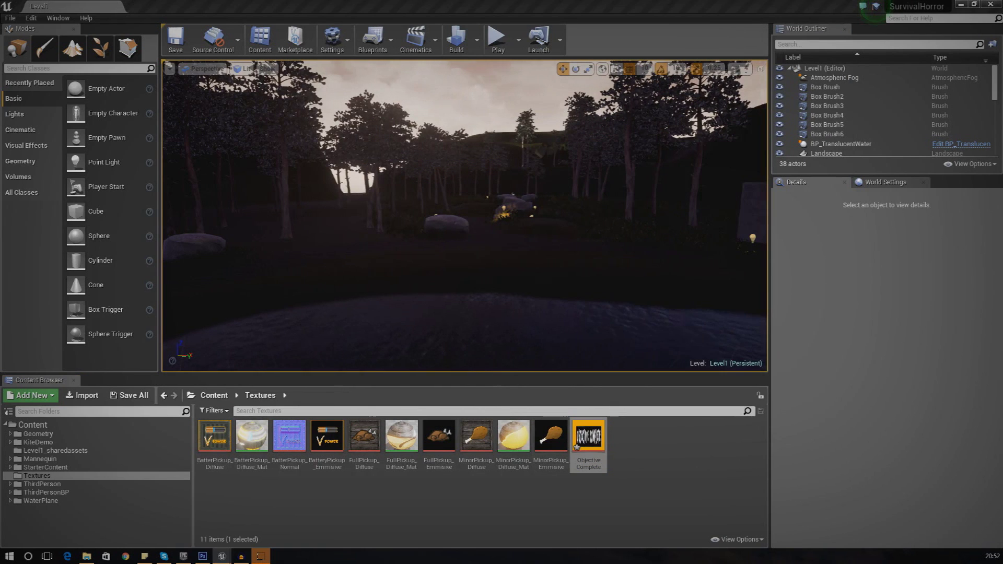
{"action": "double_click", "coordinate": [589, 436]}
{"action": "double_click", "coordinate": [680, 7]}
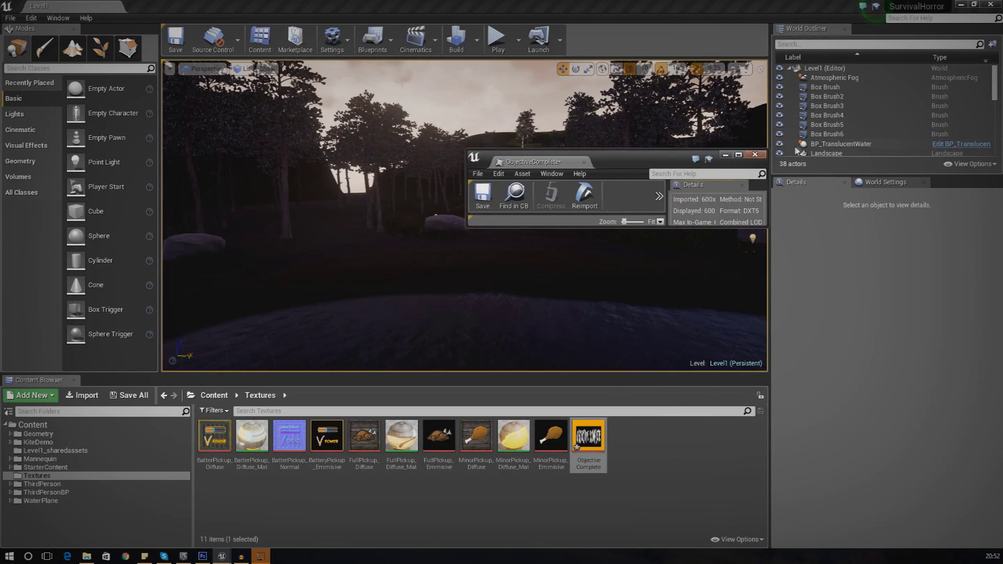
Step: Return to the level editor and open the ThirdPersonBP Blueprints folder
{"action": "left_click", "coordinate": [689, 198]}
{"action": "left_click", "coordinate": [104, 492]}
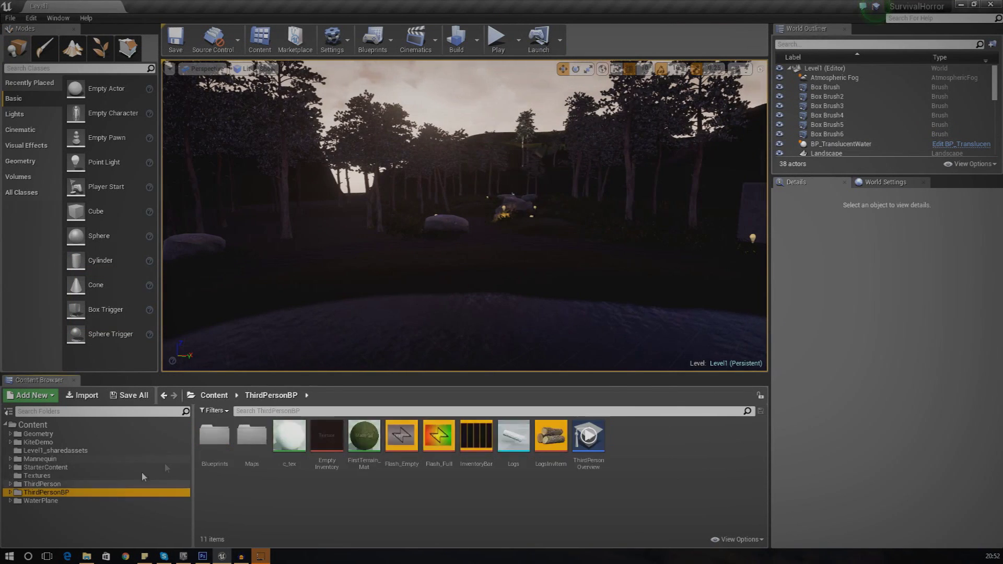
{"action": "double_click", "coordinate": [214, 436]}
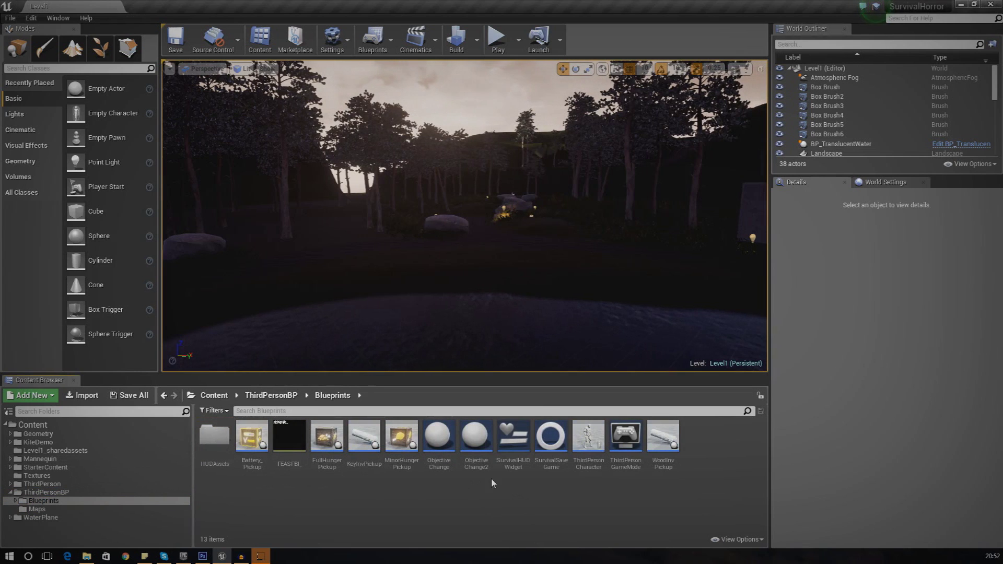
Step: Start a new Blueprint class, search 'ui create', then cancel the parent class picker
{"action": "right_click", "coordinate": [477, 480]}
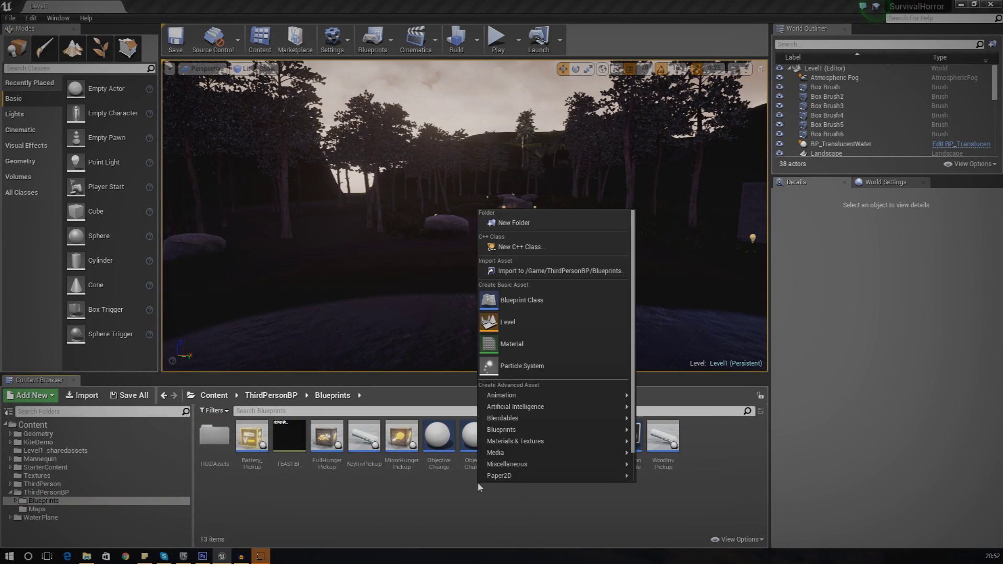
{"action": "left_click", "coordinate": [516, 300]}
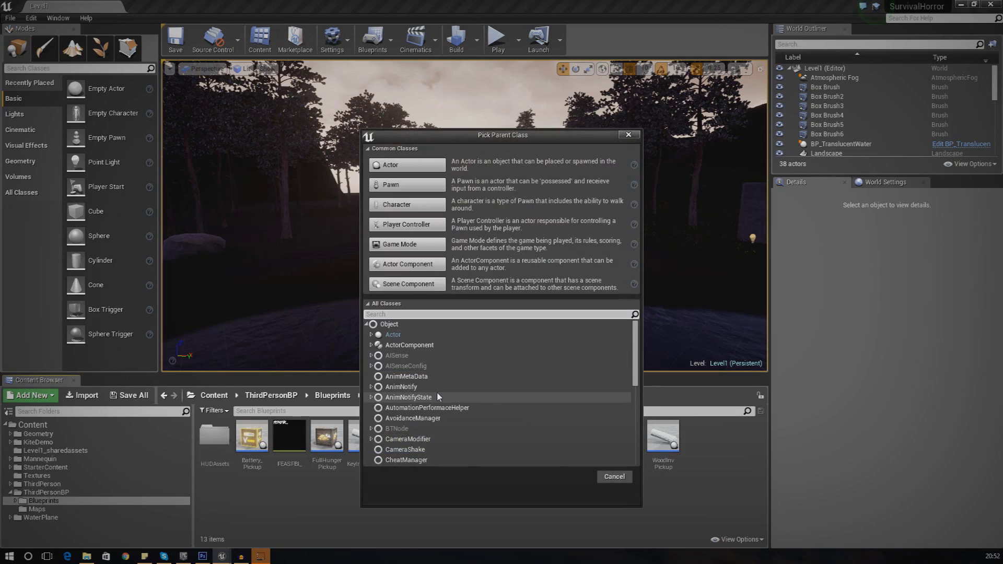
{"action": "type", "text": "ui"}
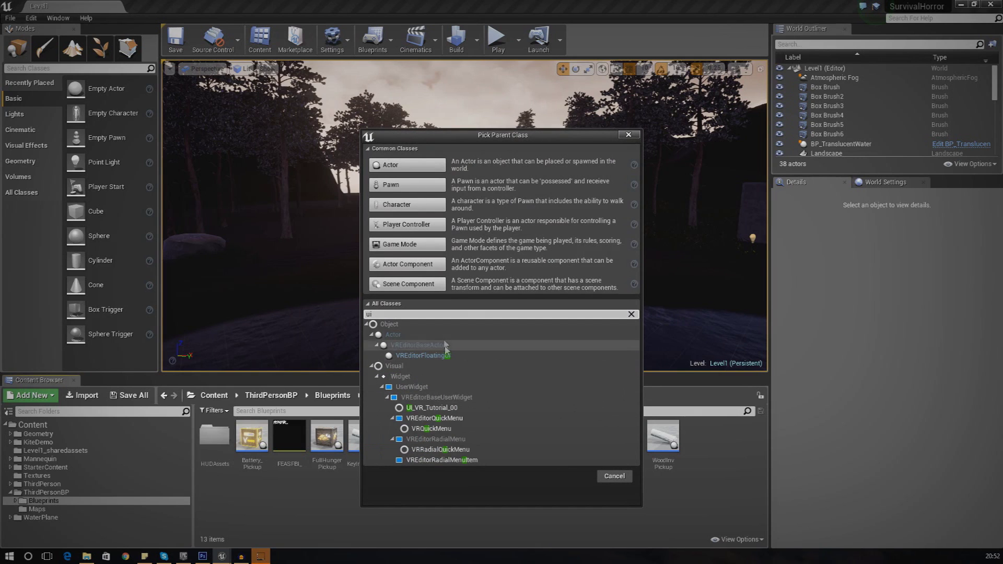
{"action": "type", "text": " create"}
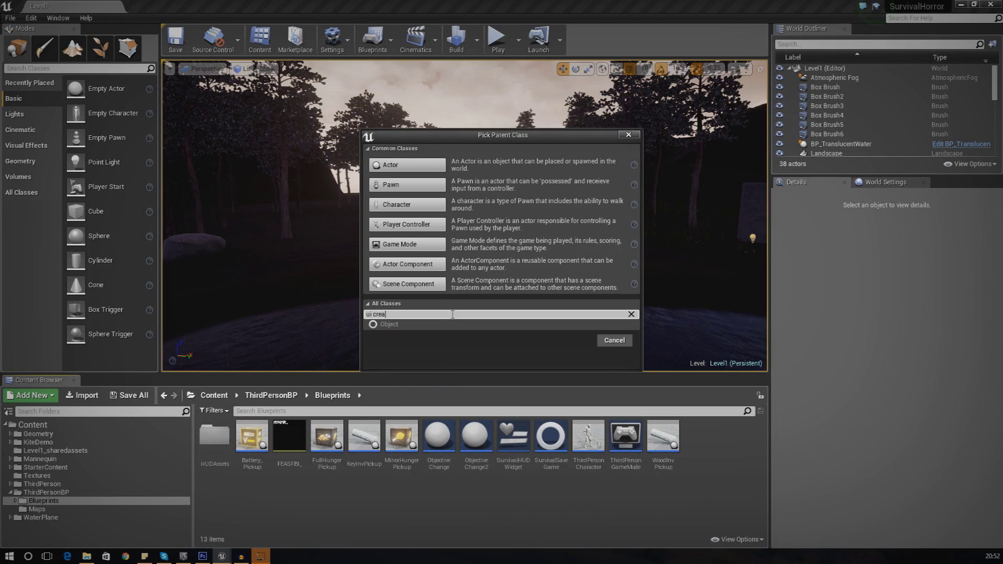
{"action": "key", "text": "BackSpace"}
{"action": "key", "text": "BackSpace"}
{"action": "key", "text": "BackSpace"}
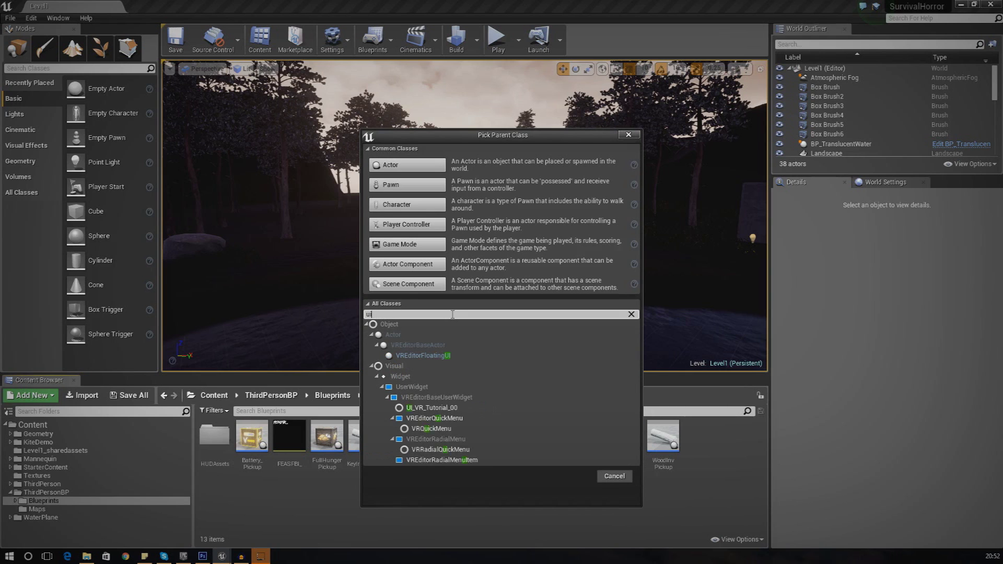
{"action": "left_click", "coordinate": [615, 476]}
Step: Create a UserWidget-based Blueprint named ObjectiveComplete in the Blueprints folder
{"action": "right_click", "coordinate": [592, 486]}
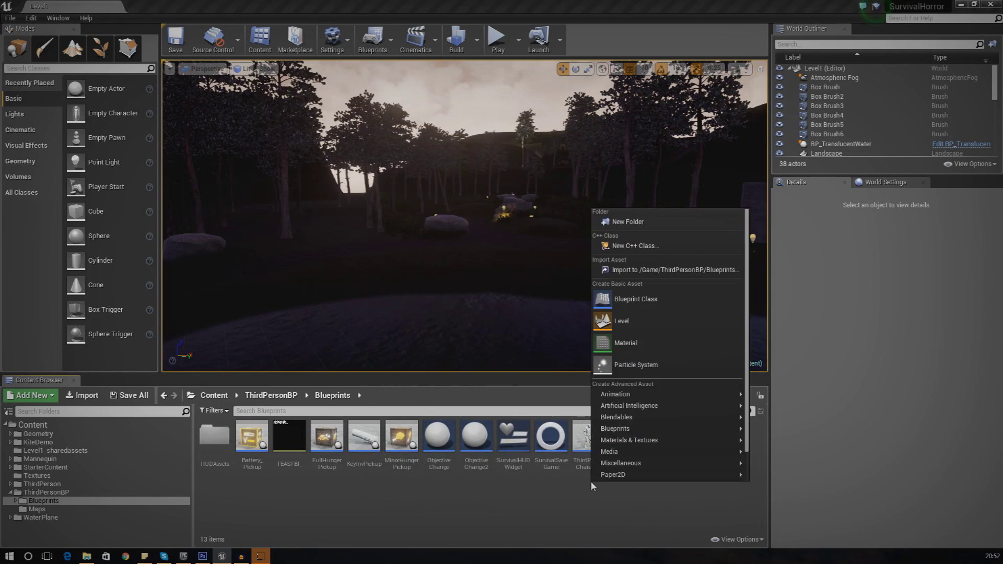
{"action": "left_click", "coordinate": [634, 301]}
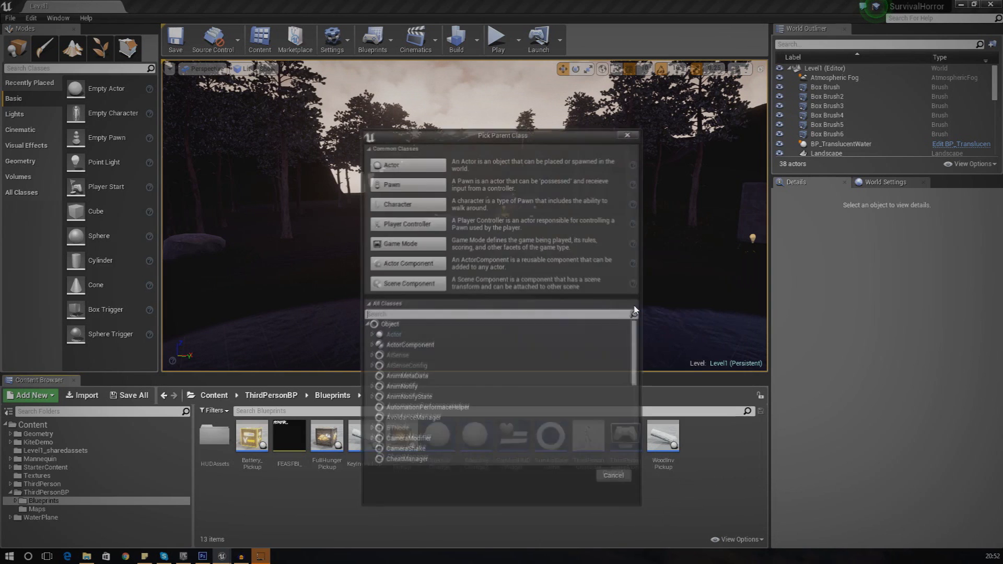
{"action": "type", "text": "widget"}
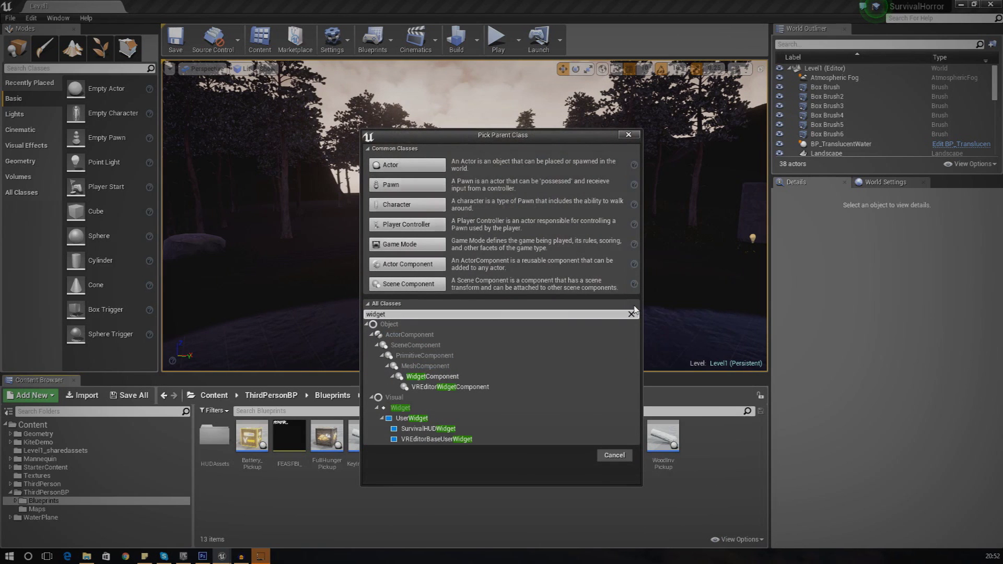
{"action": "left_click", "coordinate": [412, 418]}
{"action": "left_click", "coordinate": [575, 455]}
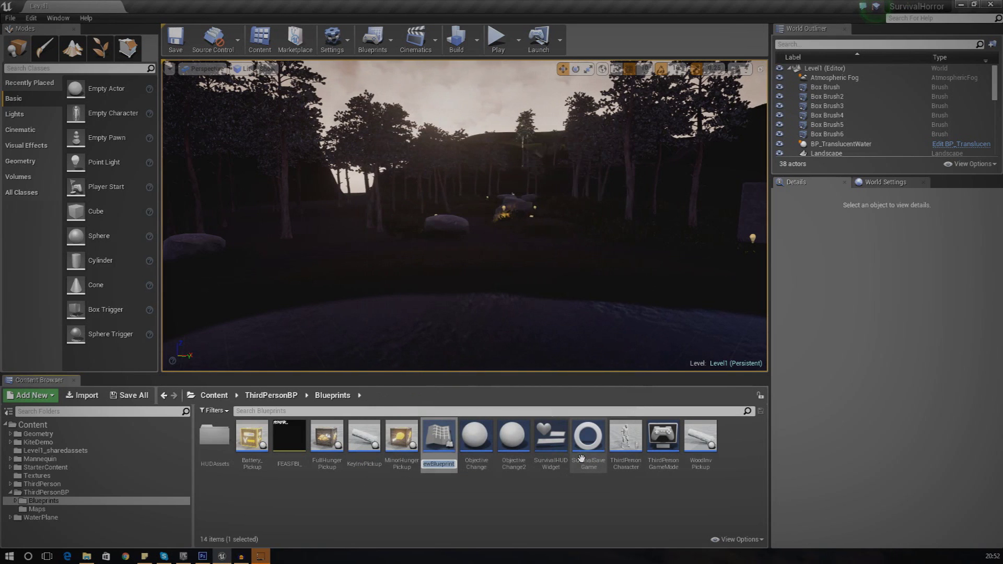
{"action": "type", "text": "O"}
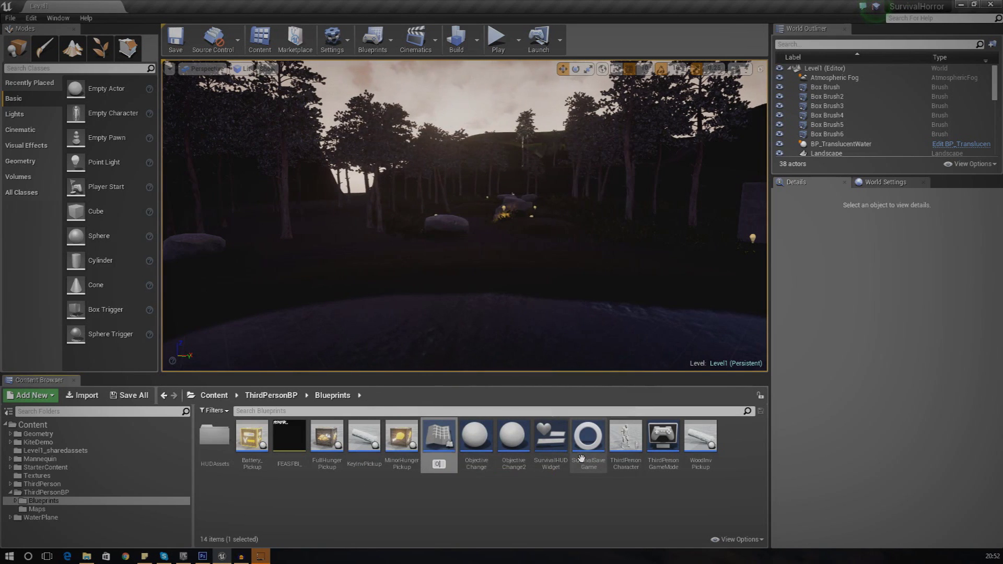
{"action": "type", "text": "bjectiveComplete"}
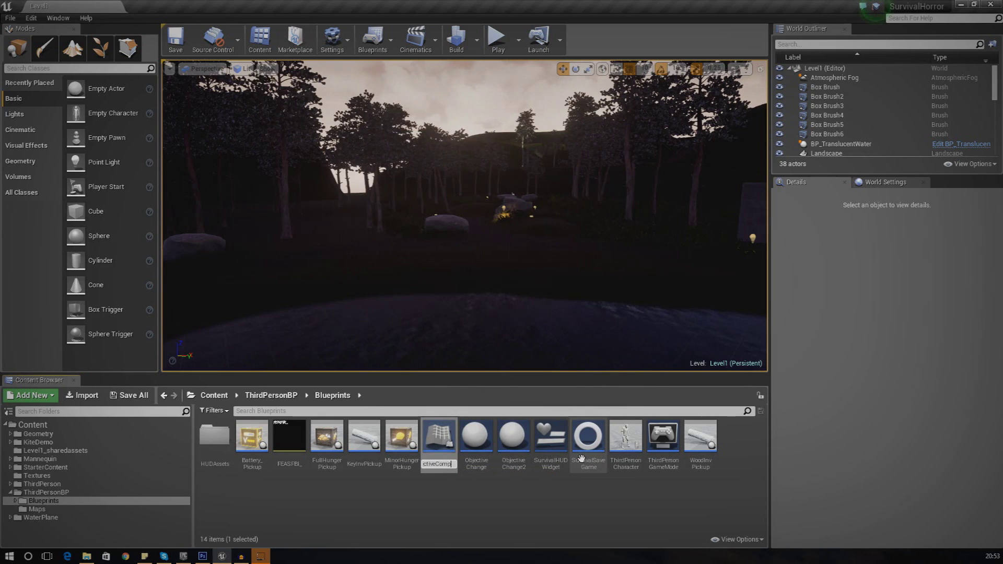
{"action": "key", "text": "Return"}
{"action": "key", "text": "Return"}
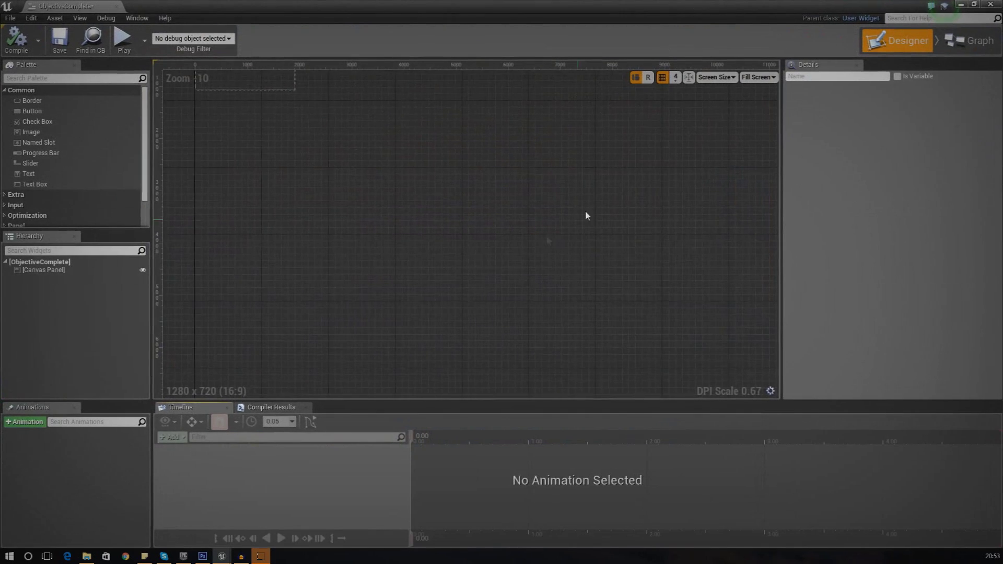
Step: Drop a new Image widget from the Palette onto the ObjectiveComplete canvas
{"action": "scroll", "coordinate": [585, 214], "scroll_direction": "up", "scroll_amount": 4}
{"action": "left_click", "coordinate": [510, 235]}
{"action": "scroll", "coordinate": [590, 232], "scroll_direction": "up", "scroll_amount": 3}
{"action": "right_click_drag", "start_coordinate": [597, 243], "coordinate": [617, 214]}
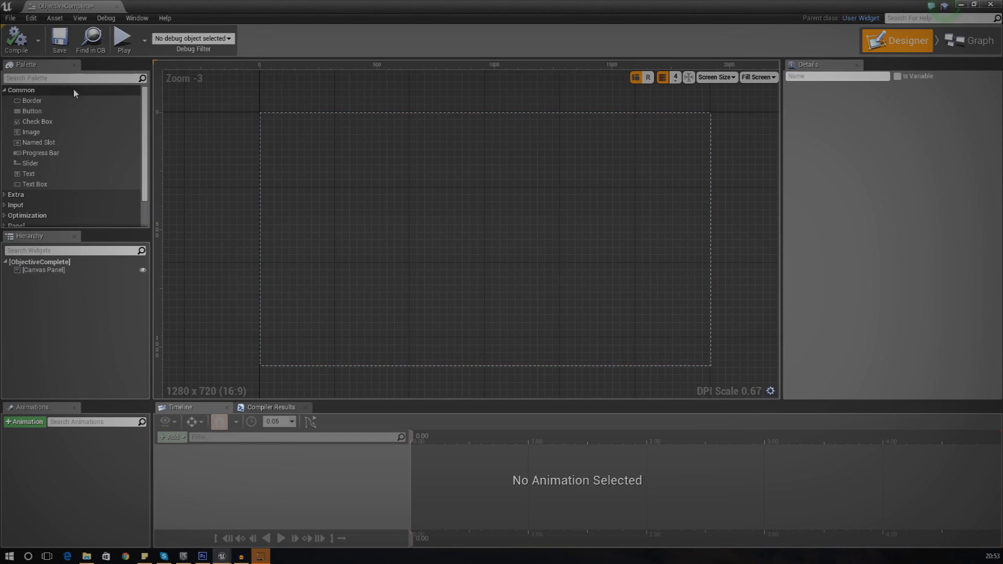
{"action": "left_click_drag", "start_coordinate": [40, 134], "coordinate": [473, 230]}
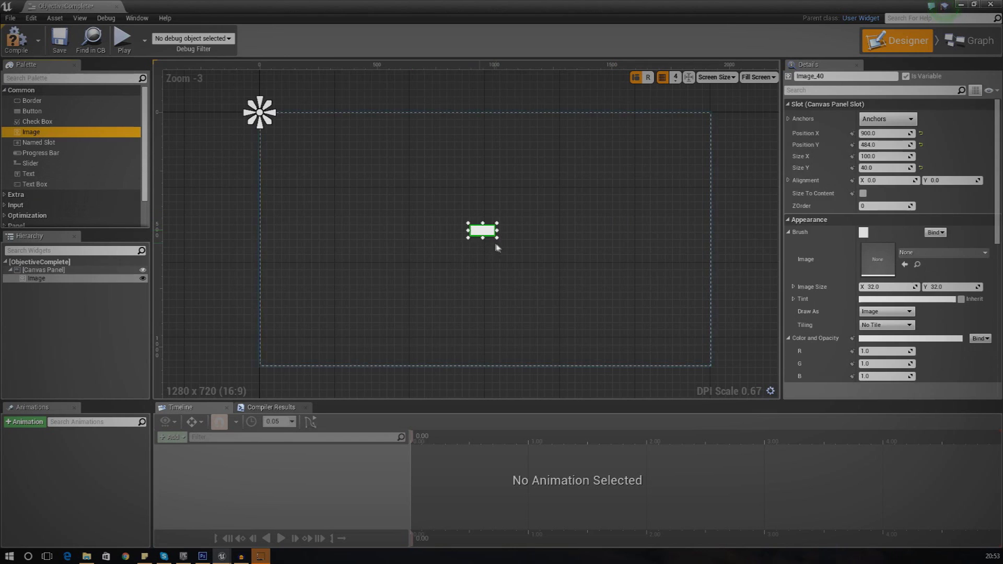
Step: Resize the widget editor and select the ObjectiveComplete texture in the Content Browser
{"action": "left_click", "coordinate": [915, 253]}
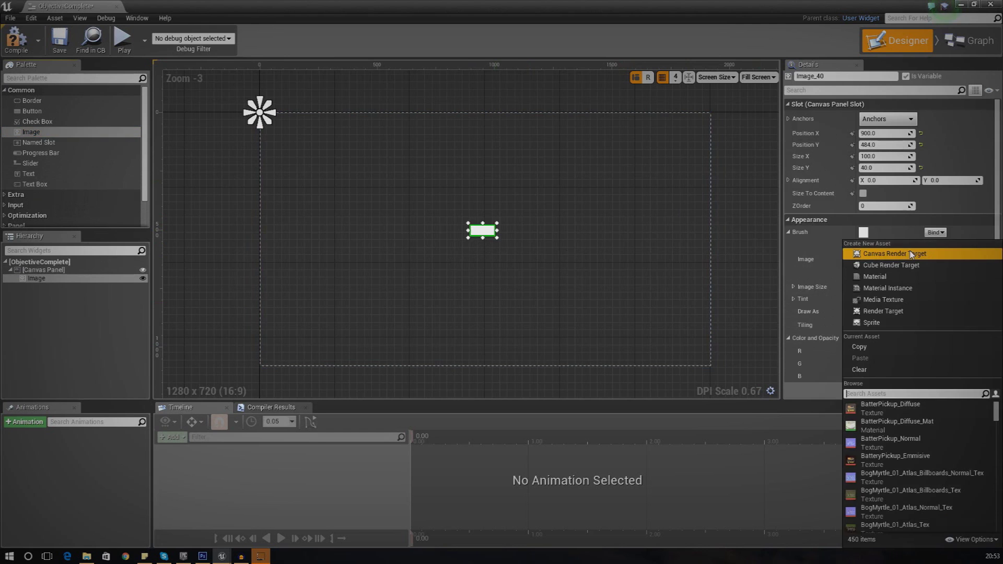
{"action": "left_click_drag", "start_coordinate": [522, 5], "coordinate": [357, 119]}
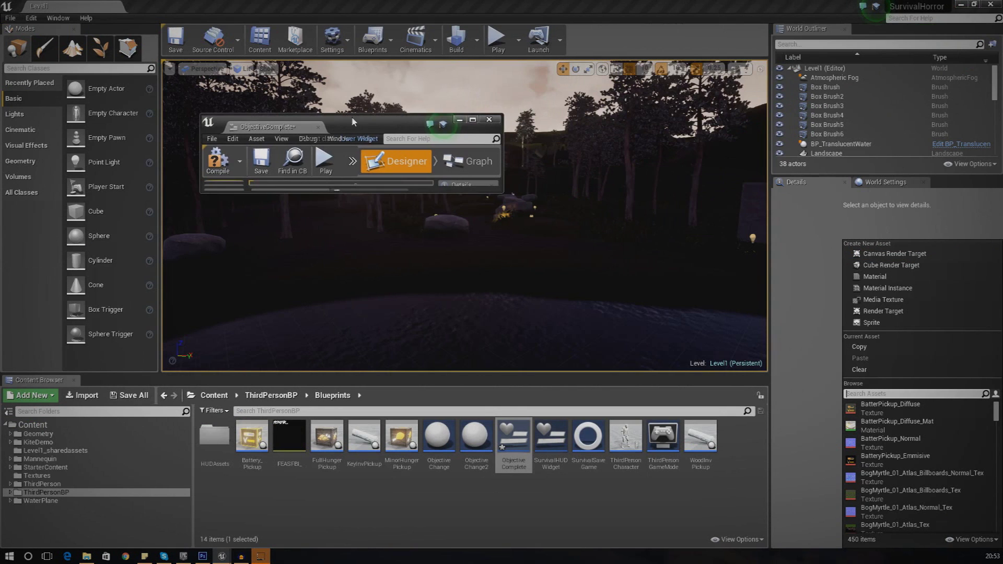
{"action": "left_click_drag", "start_coordinate": [495, 193], "coordinate": [495, 243]}
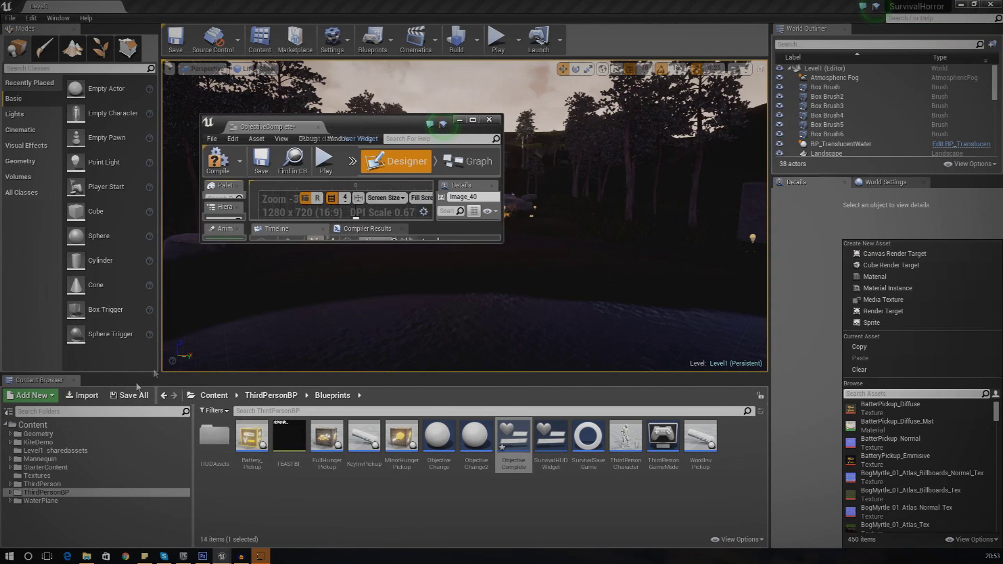
{"action": "left_click", "coordinate": [64, 467]}
{"action": "left_click", "coordinate": [589, 437]}
Step: Assign the selected ObjectiveComplete texture to the Image's Brush > Image
{"action": "left_click_drag", "start_coordinate": [500, 242], "coordinate": [846, 449]}
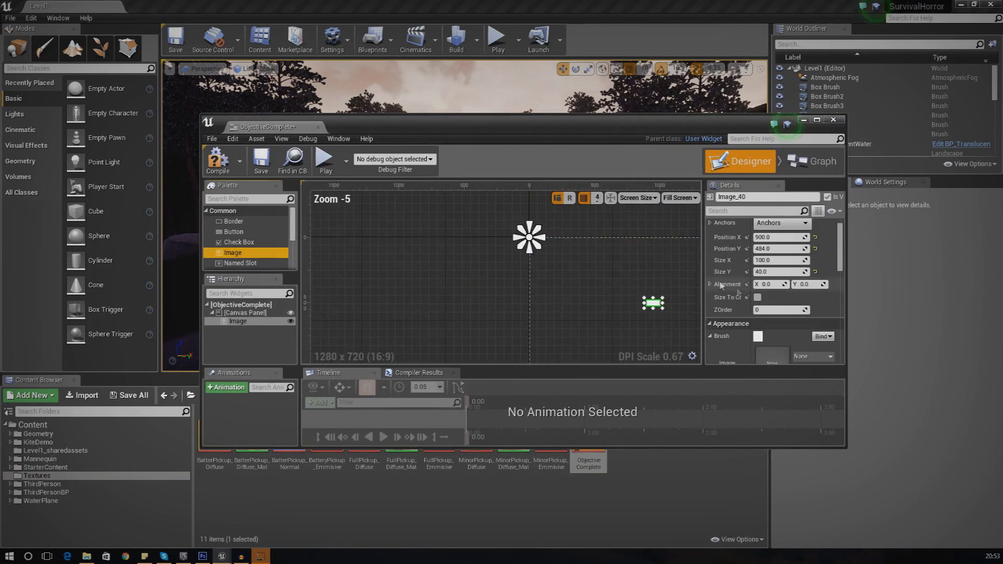
{"action": "scroll", "coordinate": [773, 286], "scroll_direction": "up", "scroll_amount": 1}
{"action": "left_click_drag", "start_coordinate": [840, 250], "coordinate": [840, 291]}
{"action": "scroll", "coordinate": [830, 282], "scroll_direction": "up", "scroll_amount": 3}
{"action": "left_click", "coordinate": [798, 287]}
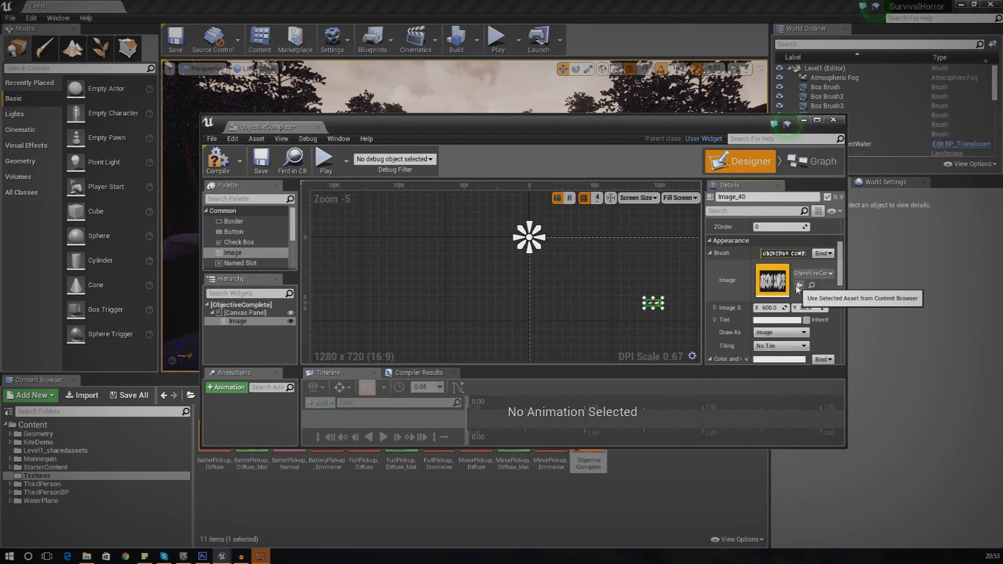
Step: Maximize the widget editor and drag the banner image's handles to enlarge it
{"action": "double_click", "coordinate": [663, 130]}
{"action": "scroll", "coordinate": [515, 172], "scroll_direction": "up", "scroll_amount": 4}
{"action": "scroll", "coordinate": [556, 193], "scroll_direction": "up", "scroll_amount": 2}
{"action": "scroll", "coordinate": [490, 233], "scroll_direction": "down", "scroll_amount": 6}
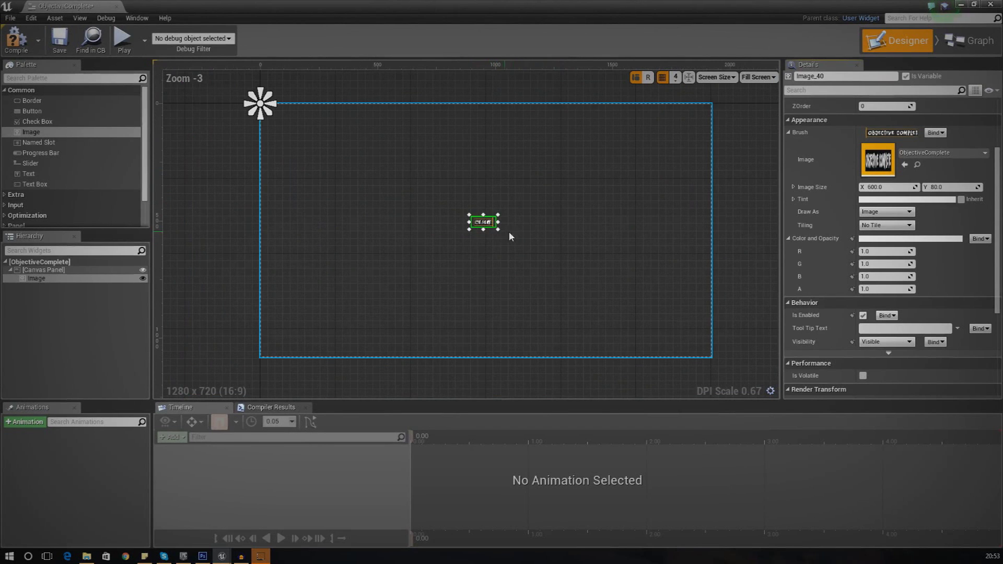
{"action": "left_click_drag", "start_coordinate": [495, 225], "coordinate": [539, 224]}
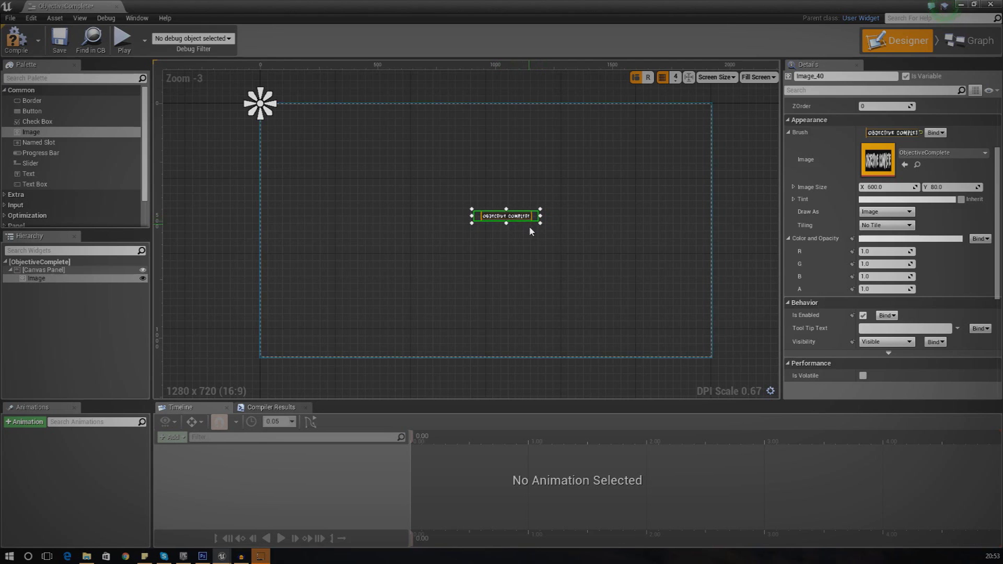
Step: Move the banner image to about position X 920, Y 412
{"action": "left_click", "coordinate": [529, 218]}
{"action": "left_click", "coordinate": [529, 219]}
{"action": "left_click", "coordinate": [530, 219]}
{"action": "scroll", "coordinate": [528, 218], "scroll_direction": "up", "scroll_amount": 3}
{"action": "scroll", "coordinate": [526, 222], "scroll_direction": "down", "scroll_amount": 2}
{"action": "left_click_drag", "start_coordinate": [493, 224], "coordinate": [527, 216]}
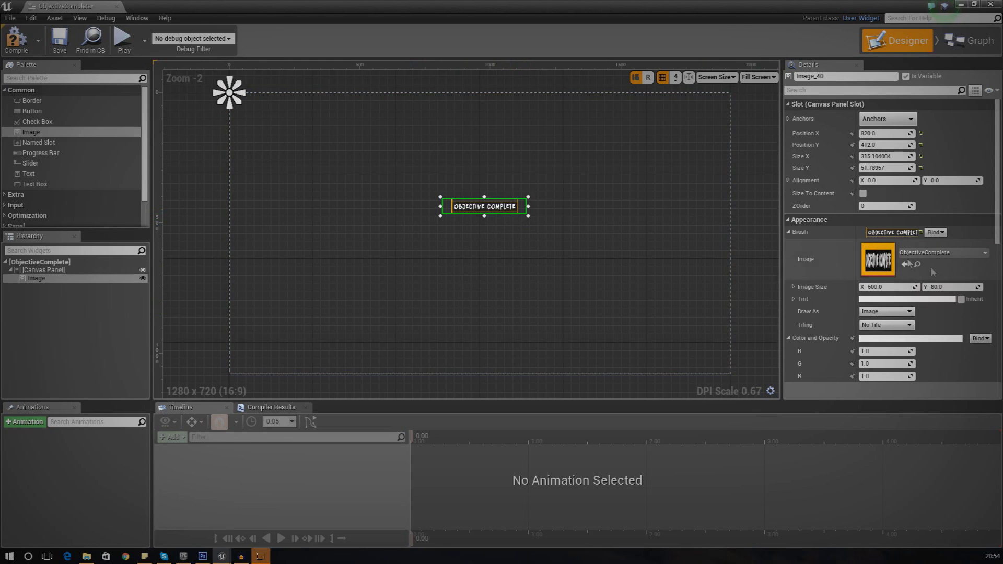
{"action": "scroll", "coordinate": [846, 337], "scroll_direction": "down", "scroll_amount": 3}
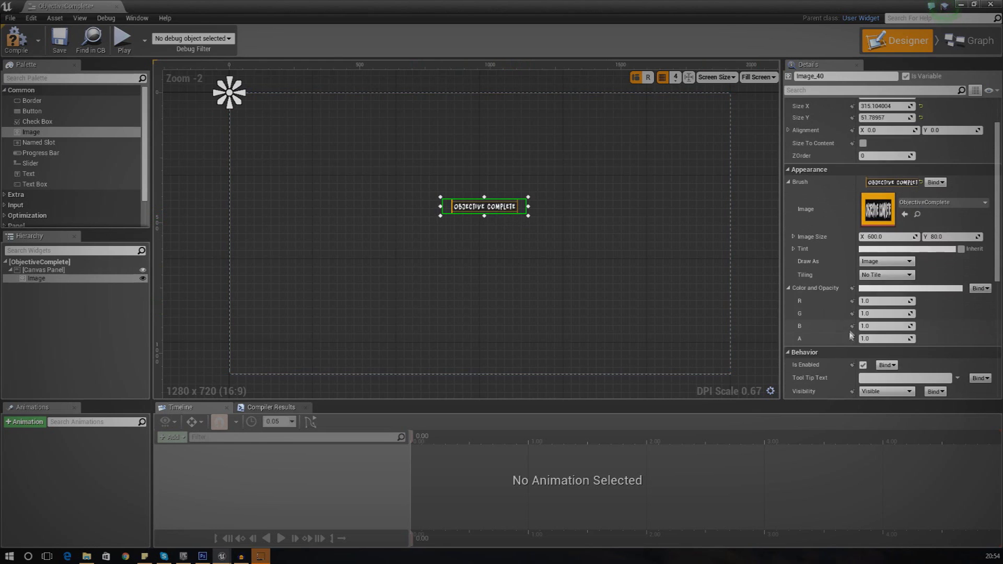
{"action": "scroll", "coordinate": [840, 224], "scroll_direction": "up", "scroll_amount": 3}
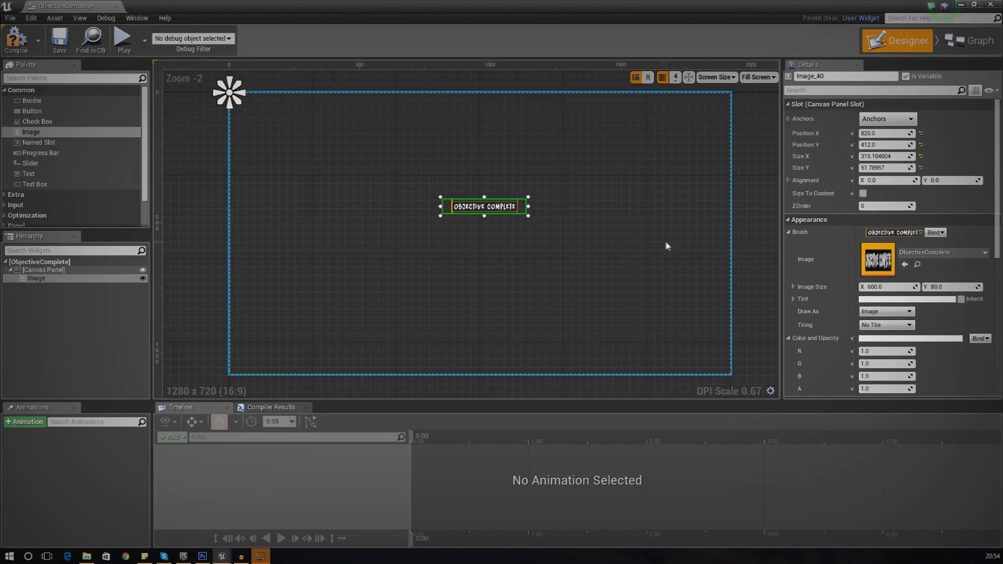
Step: Select the banner Image widget on the canvas
{"action": "left_click", "coordinate": [515, 230]}
{"action": "scroll", "coordinate": [499, 208], "scroll_direction": "up", "scroll_amount": 3}
{"action": "scroll", "coordinate": [503, 228], "scroll_direction": "down", "scroll_amount": 4}
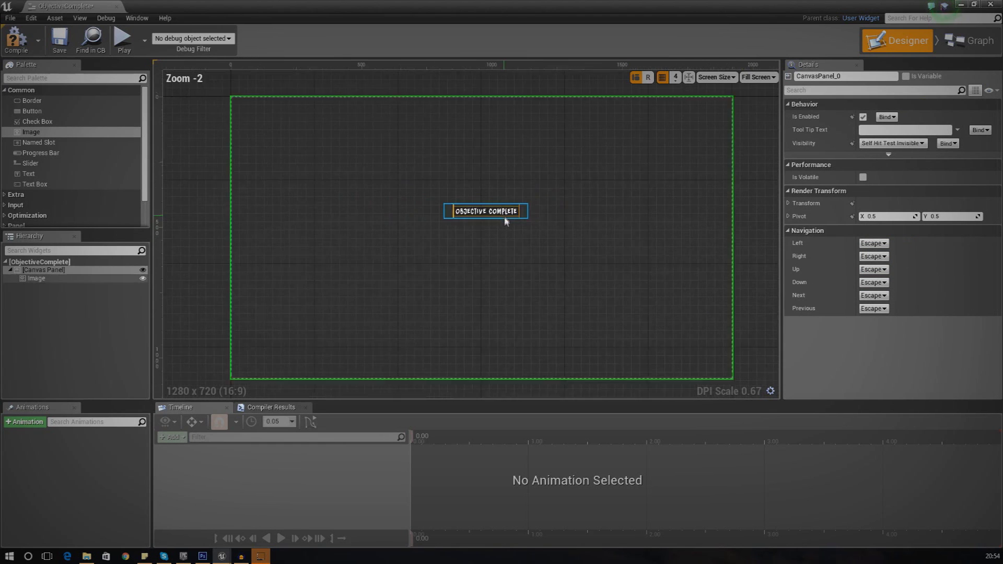
{"action": "scroll", "coordinate": [527, 272], "scroll_direction": "up", "scroll_amount": 2}
{"action": "left_click", "coordinate": [472, 193]}
{"action": "left_click", "coordinate": [450, 285]}
{"action": "left_click", "coordinate": [473, 196]}
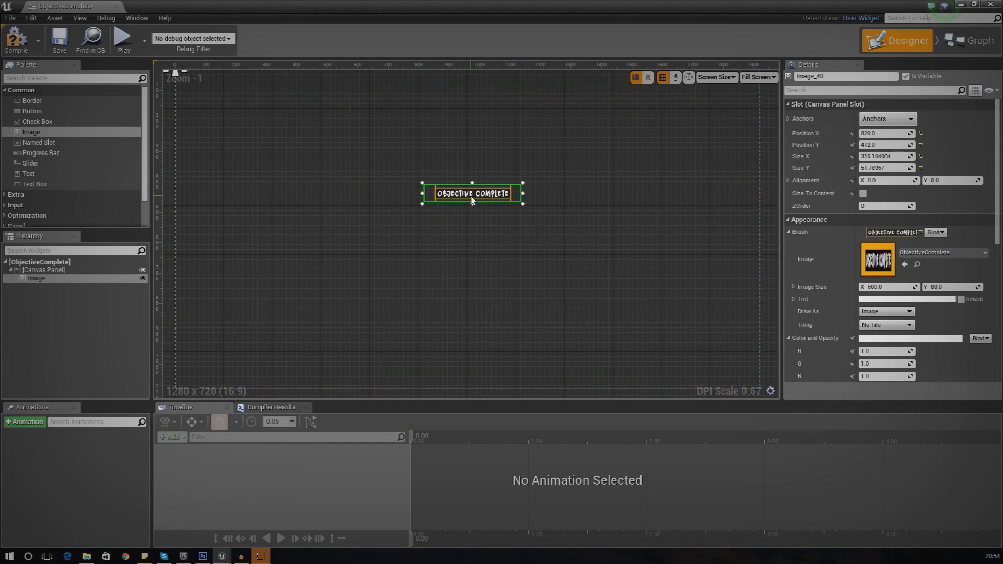
Step: Set the banner's Color and Opacity alpha to 0.0 and add NewAnimation_3
{"action": "scroll", "coordinate": [888, 319], "scroll_direction": "down", "scroll_amount": 2}
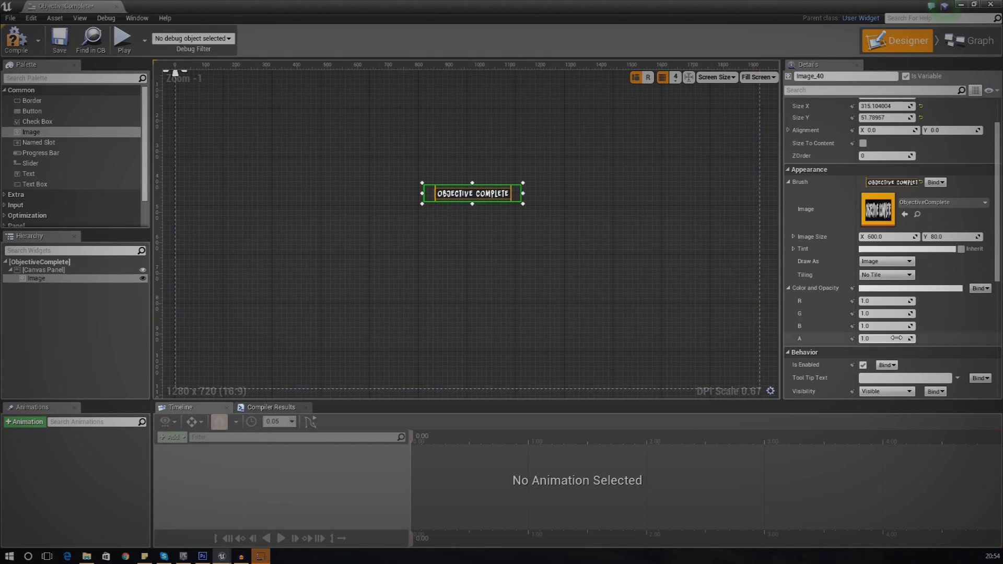
{"action": "type", "text": "0"}
{"action": "key", "text": "Return"}
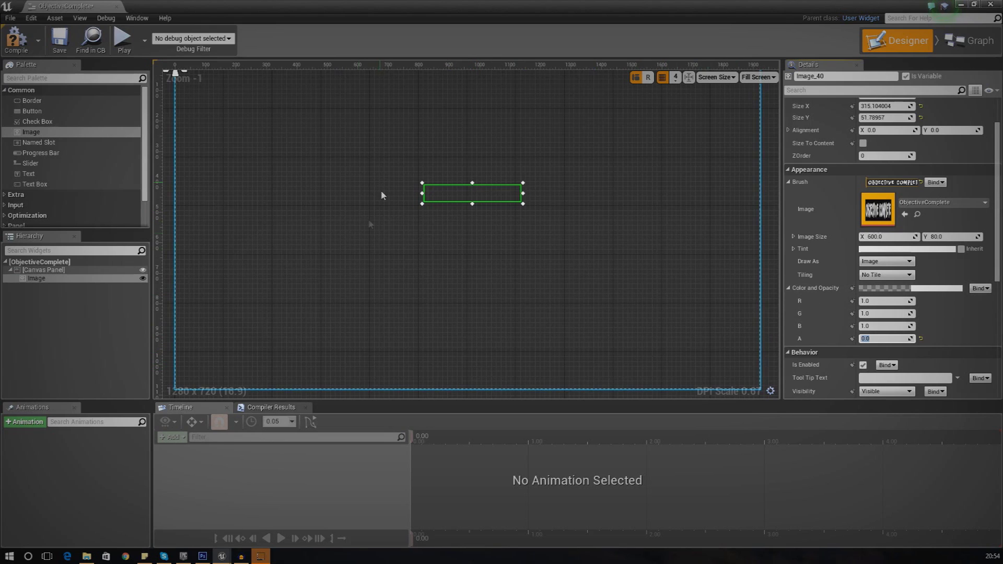
{"action": "left_click", "coordinate": [40, 421]}
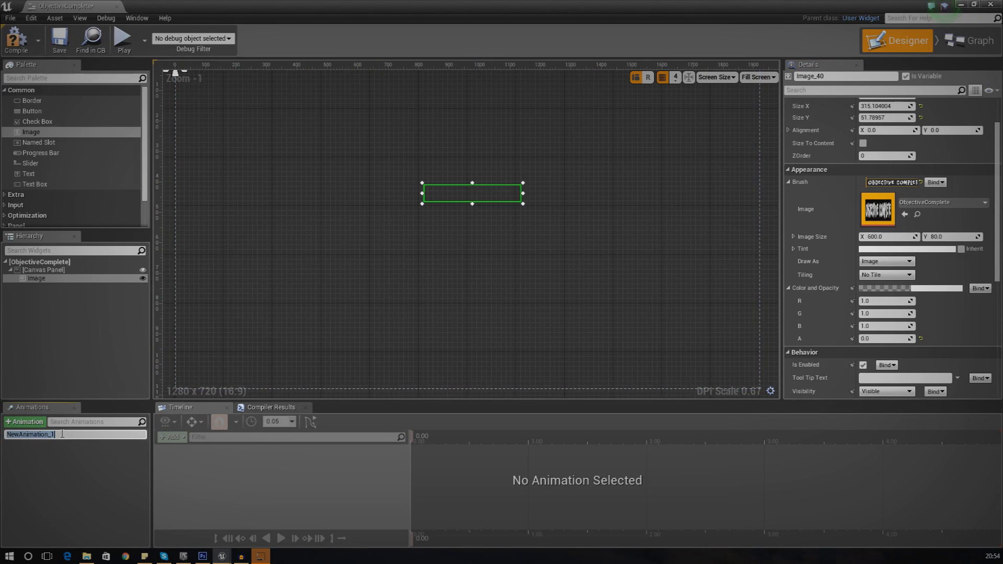
Step: Rename the new animation to Popupplay and select it for editing
{"action": "type", "text": "Popupplay"}
{"action": "key", "text": "Return"}
{"action": "left_click", "coordinate": [50, 435]}
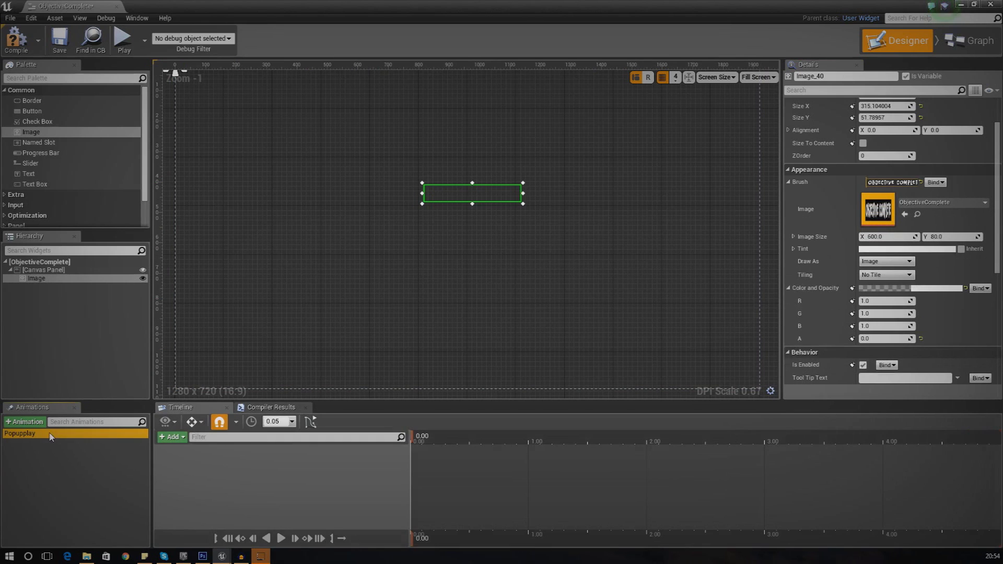
Step: Add an Image_40 track to Popupplay and list its animatable properties
{"action": "left_click", "coordinate": [162, 439]}
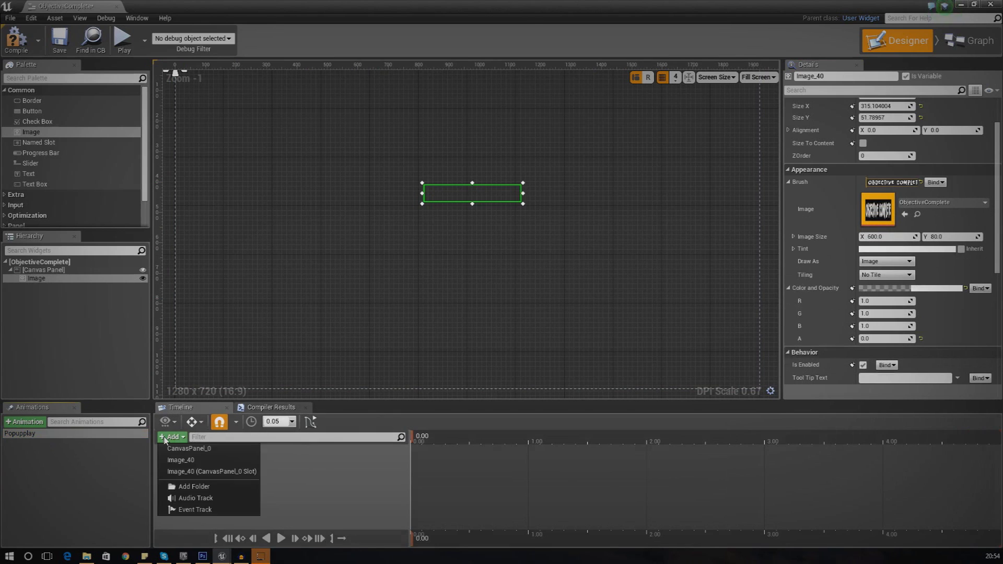
{"action": "left_click", "coordinate": [204, 465]}
{"action": "left_click", "coordinate": [204, 453]}
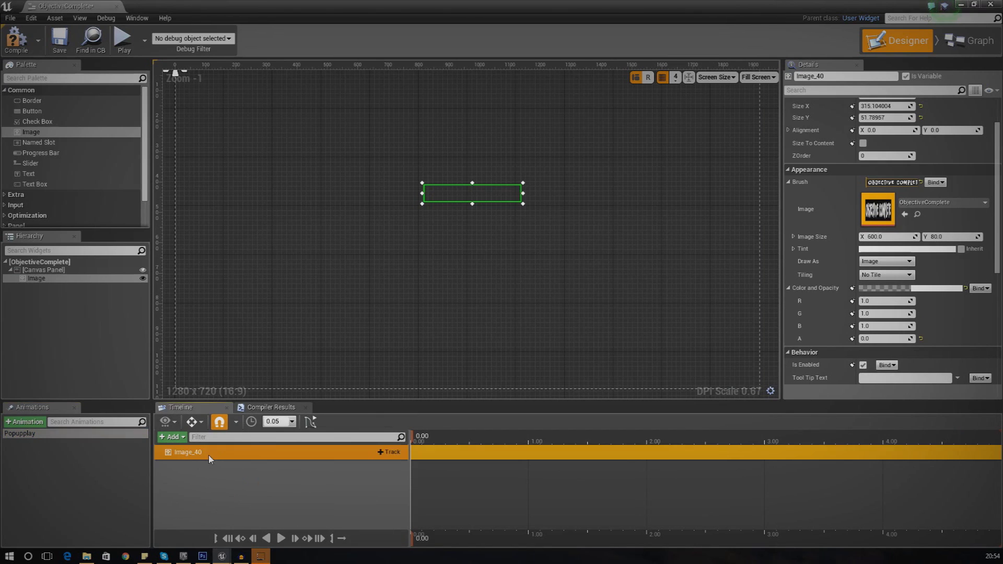
{"action": "scroll", "coordinate": [521, 204], "scroll_direction": "down", "scroll_amount": 3}
{"action": "scroll", "coordinate": [520, 205], "scroll_direction": "up", "scroll_amount": 3}
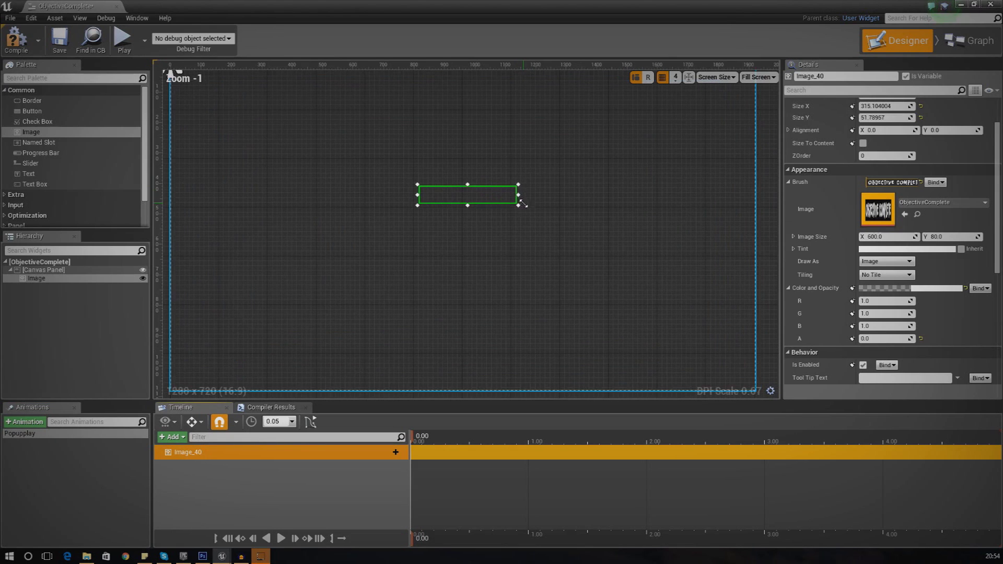
{"action": "left_click", "coordinate": [392, 453]}
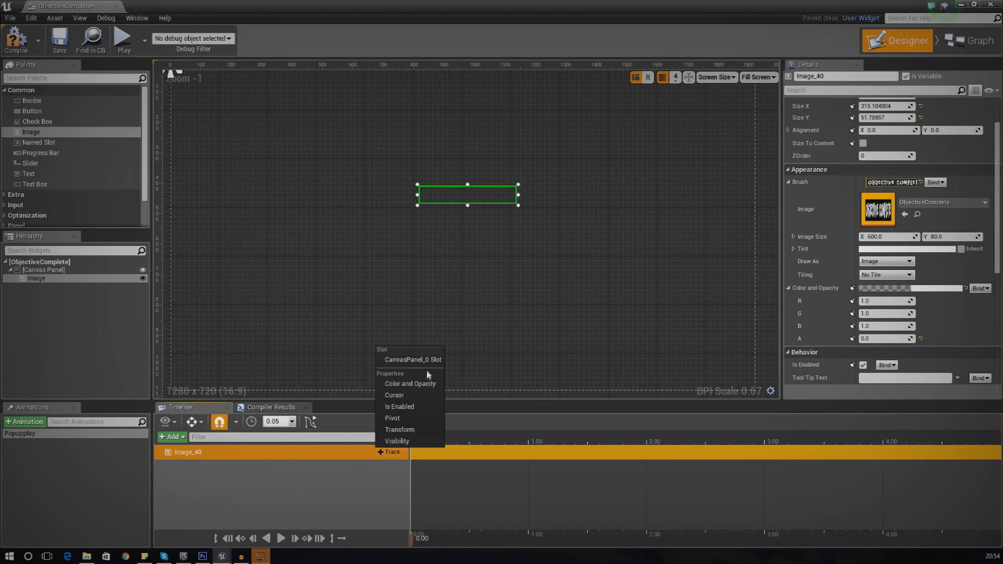
Step: Add a Color and Opacity track and set a keyframe at 1.00 seconds
{"action": "left_click", "coordinate": [414, 383]}
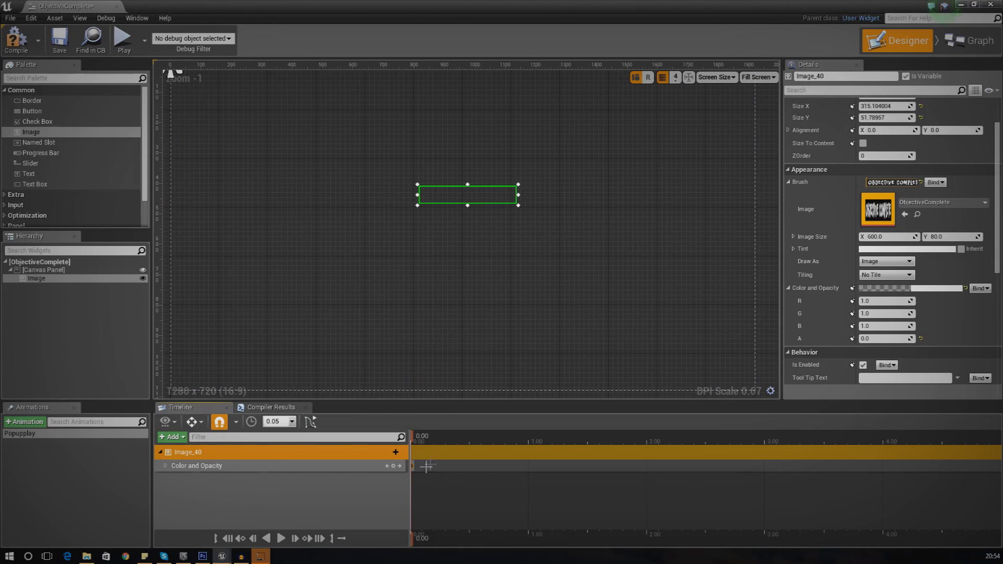
{"action": "left_click_drag", "start_coordinate": [415, 538], "coordinate": [530, 539]}
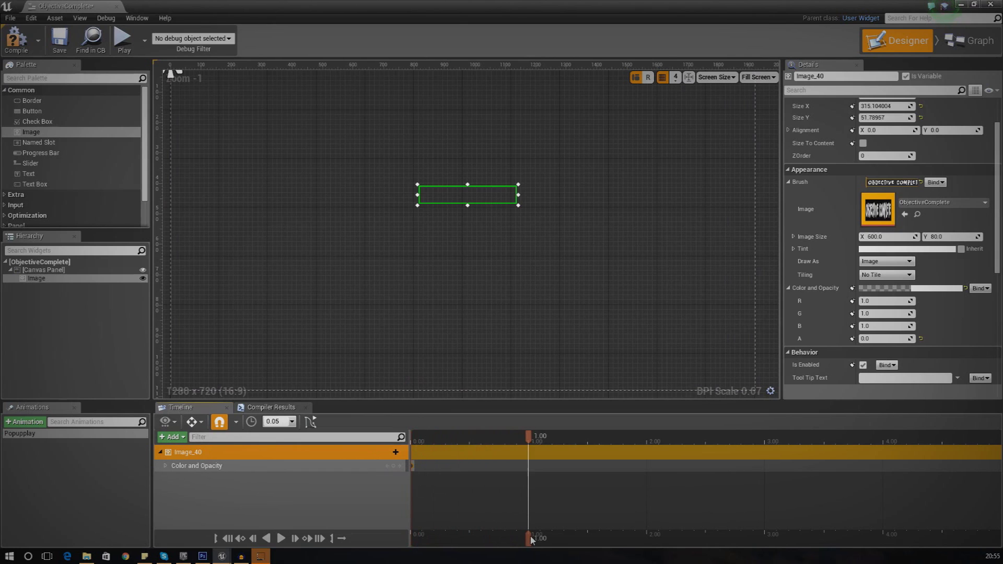
{"action": "key", "text": "Return"}
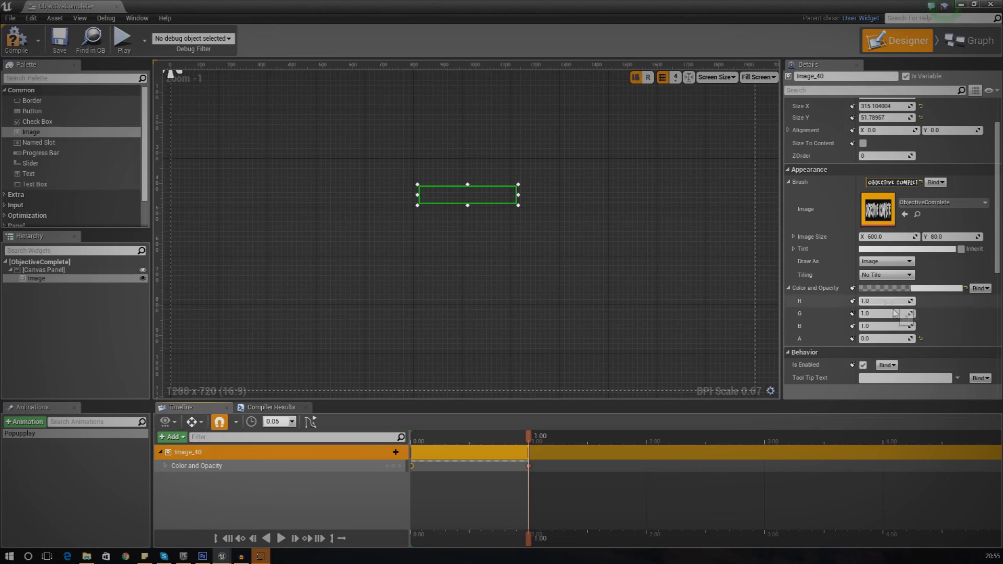
{"action": "key", "text": "Return"}
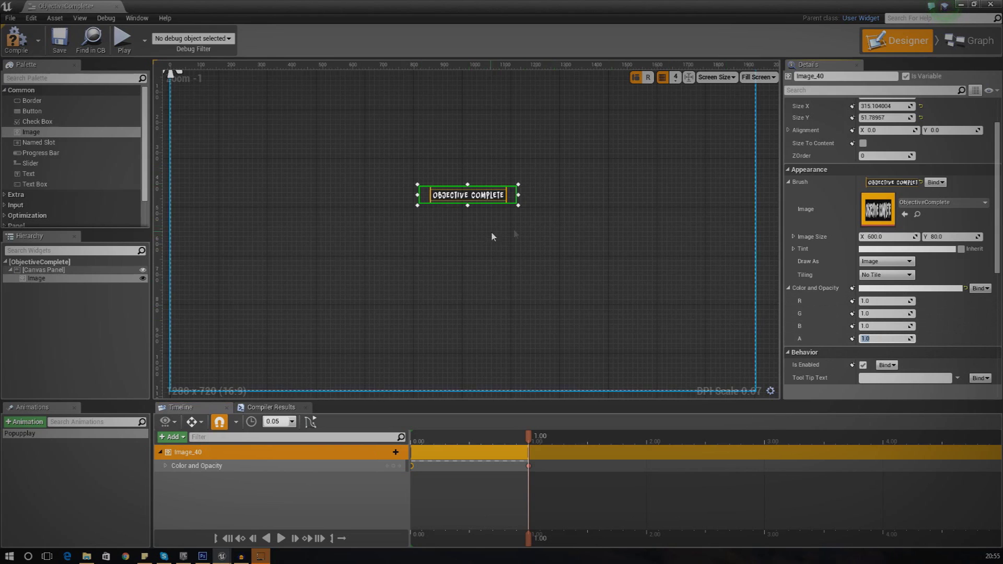
{"action": "left_click_drag", "start_coordinate": [534, 546], "coordinate": [649, 540]}
{"action": "left_click", "coordinate": [883, 338]}
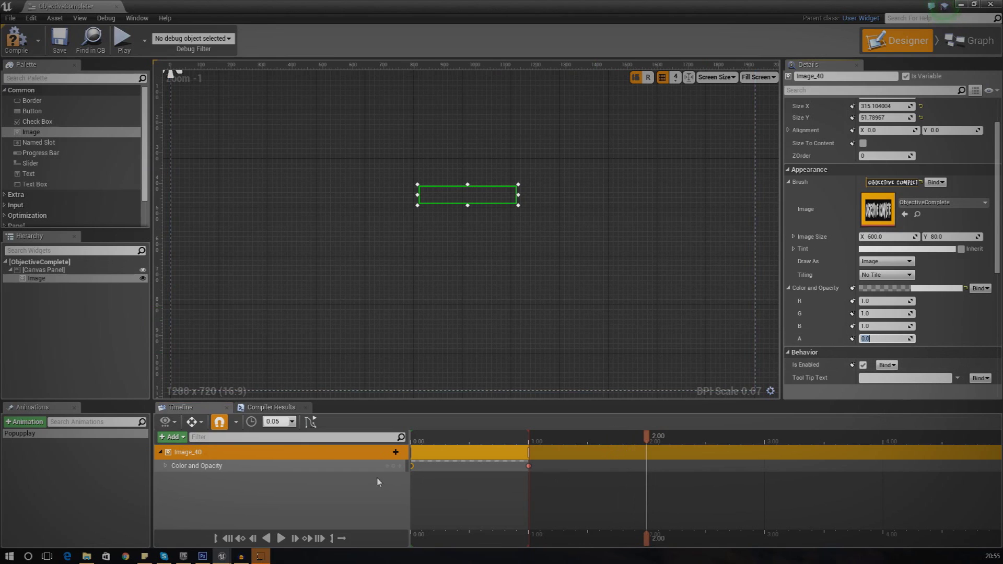
Step: Expand the color channels and set Opacity to 1 at the one-second key
{"action": "left_click", "coordinate": [171, 469]}
{"action": "left_click", "coordinate": [166, 465]}
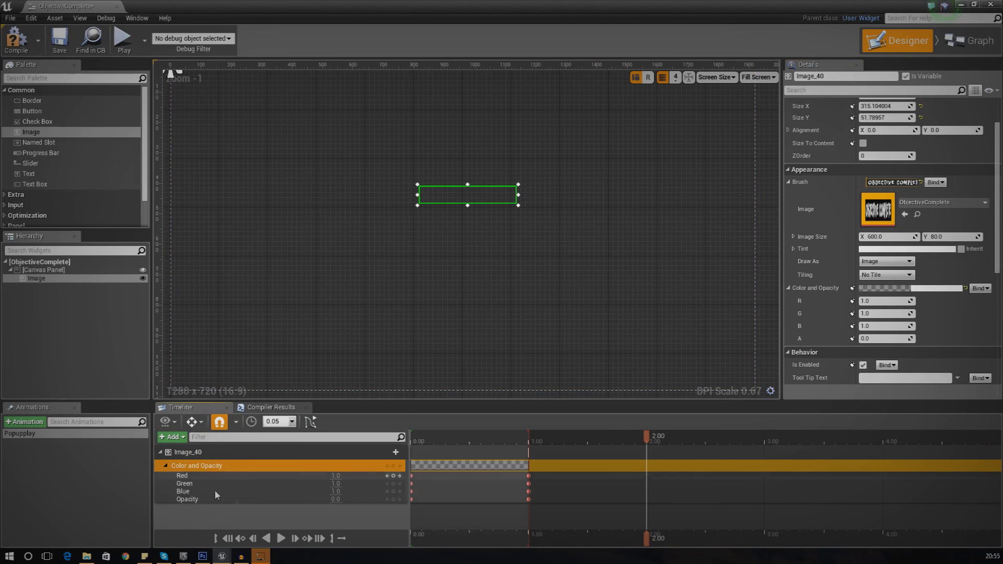
{"action": "left_click_drag", "start_coordinate": [646, 541], "coordinate": [529, 535]}
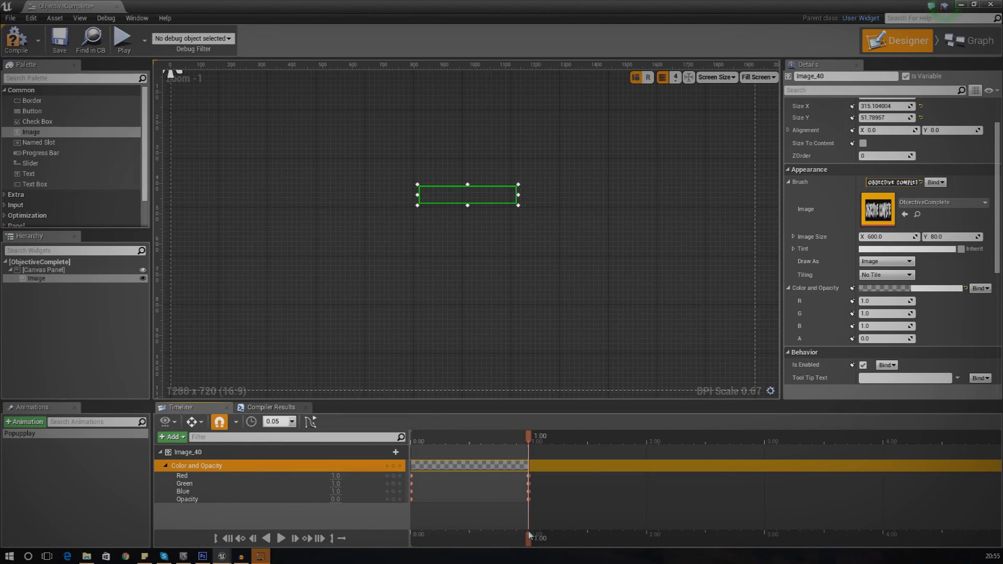
{"action": "left_click", "coordinate": [528, 499]}
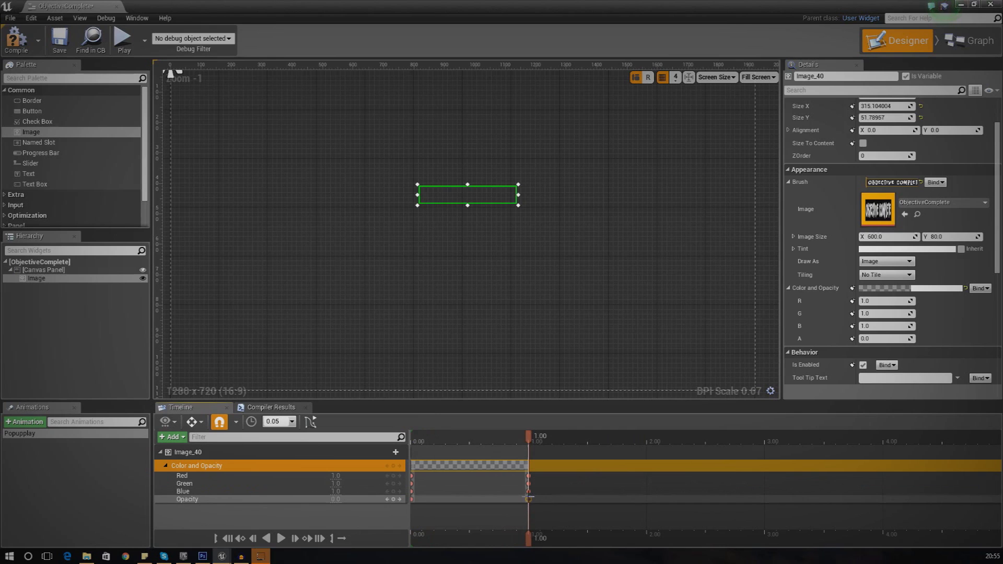
{"action": "left_click", "coordinate": [342, 499]}
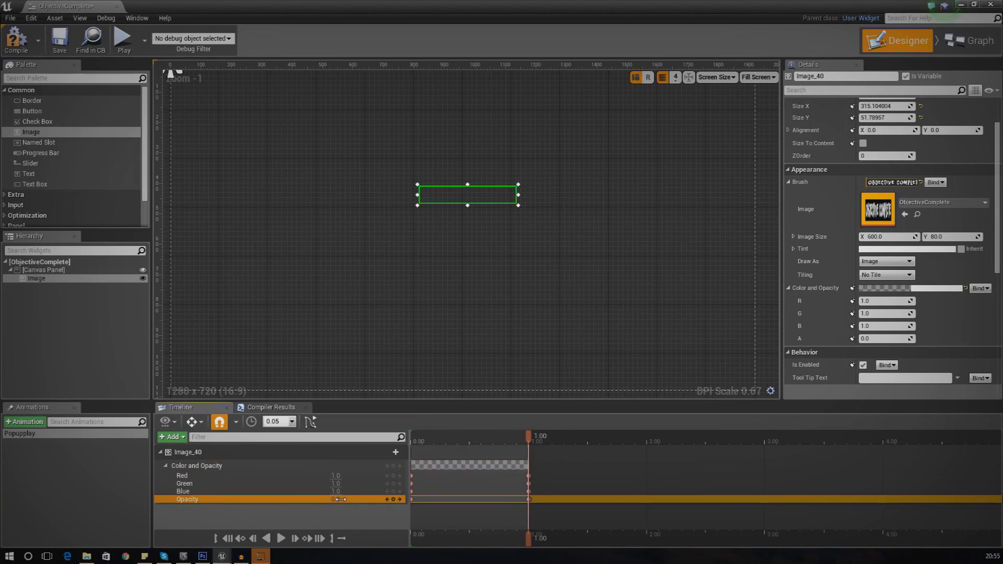
{"action": "type", "text": "1"}
{"action": "key", "text": "Return"}
Step: Set Opacity to 0 at the 2.00-second mark
{"action": "left_click_drag", "start_coordinate": [529, 541], "coordinate": [647, 540]}
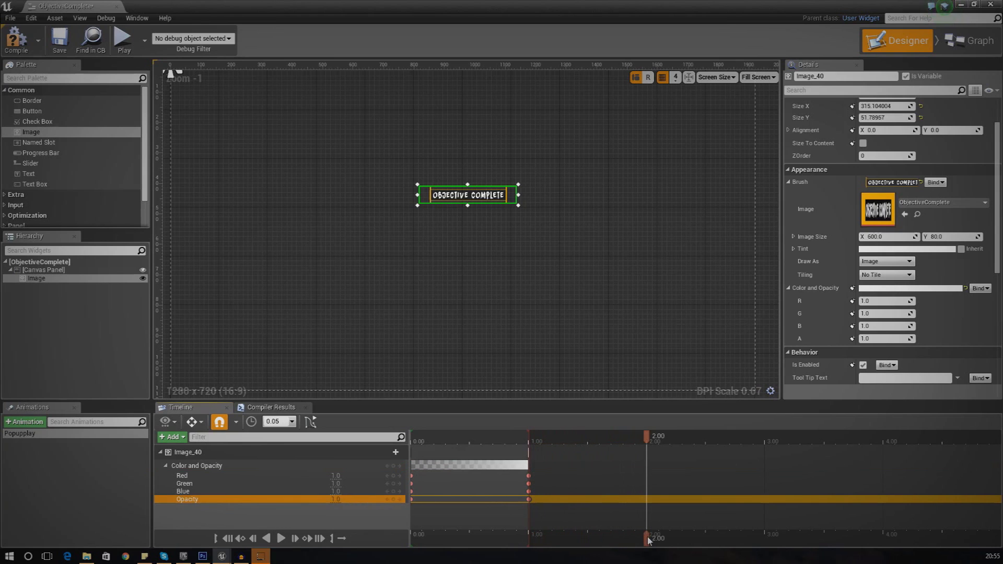
{"action": "left_click", "coordinate": [335, 500]}
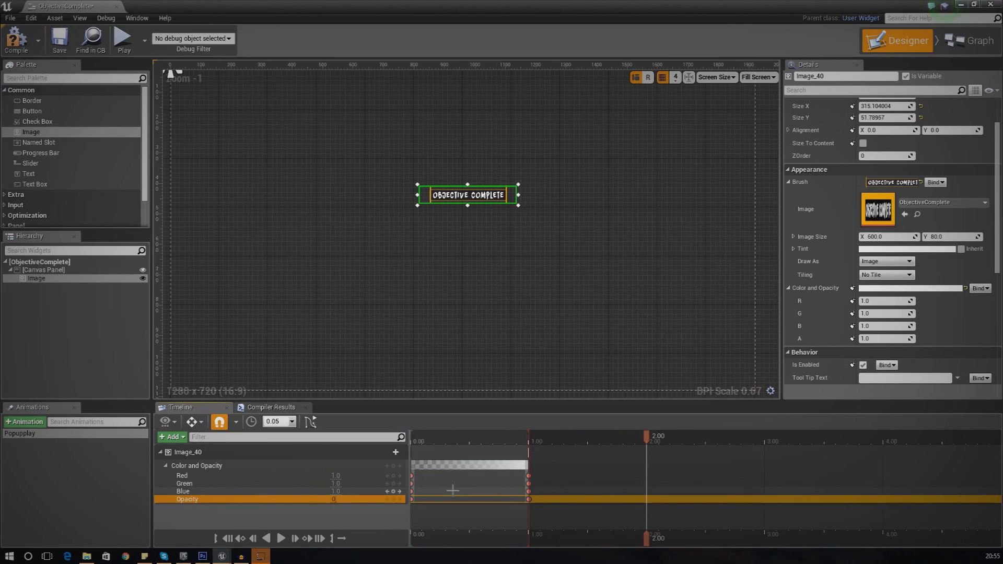
{"action": "type", "text": "0"}
{"action": "key", "text": "Return"}
Step: Rewind to 0.00, preview the fade, and collapse the Color and Opacity track
{"action": "left_click_drag", "start_coordinate": [647, 541], "coordinate": [412, 543]}
{"action": "key", "text": "space"}
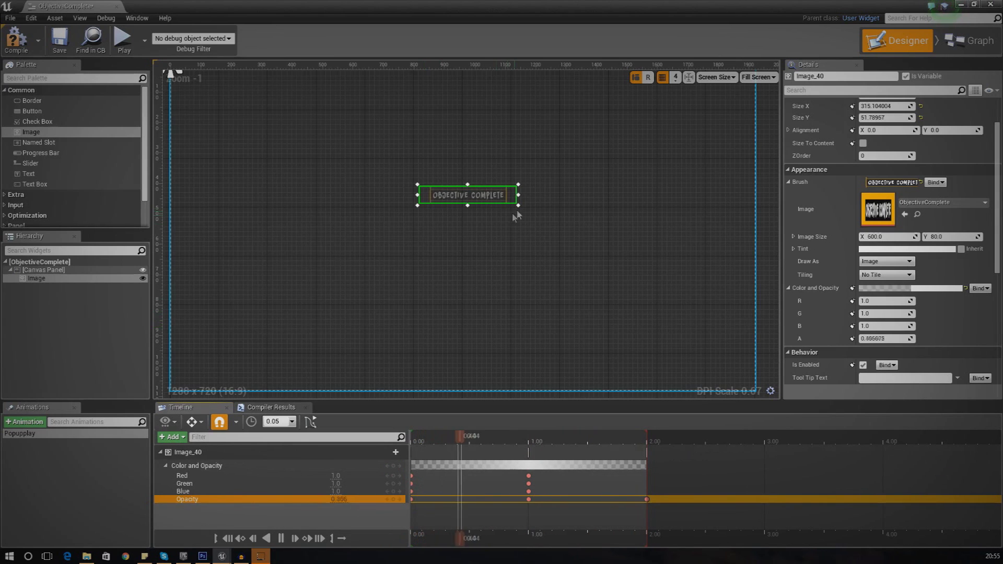
{"action": "scroll", "coordinate": [507, 222], "scroll_direction": "down", "scroll_amount": 3}
{"action": "scroll", "coordinate": [516, 214], "scroll_direction": "up", "scroll_amount": 2}
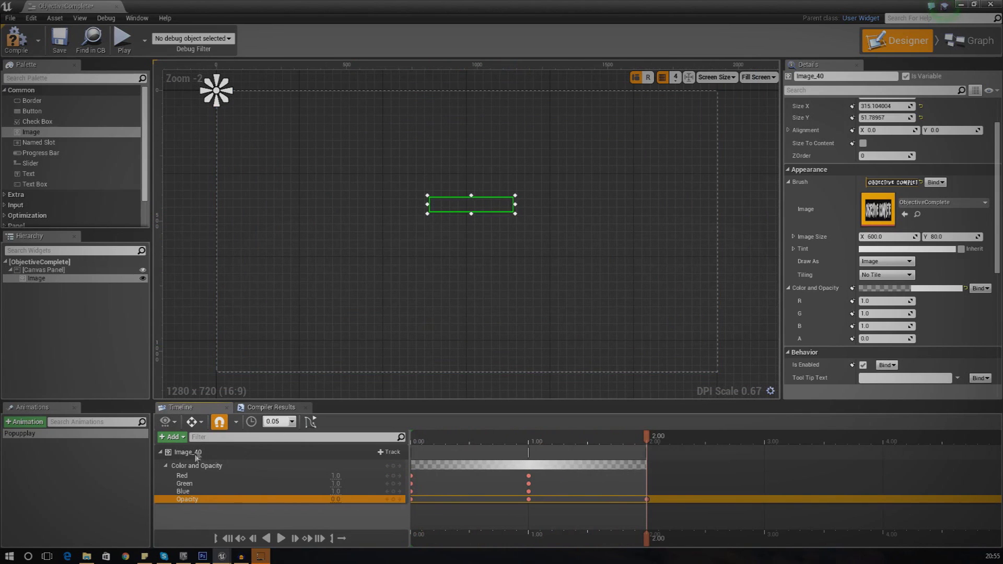
{"action": "left_click", "coordinate": [166, 466]}
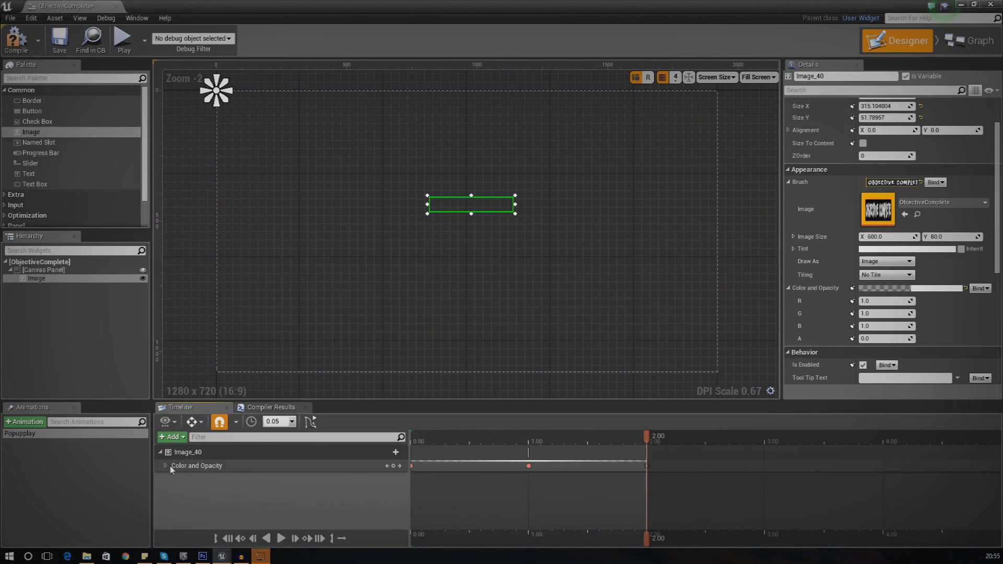
{"action": "left_click", "coordinate": [166, 466]}
{"action": "left_click", "coordinate": [166, 466]}
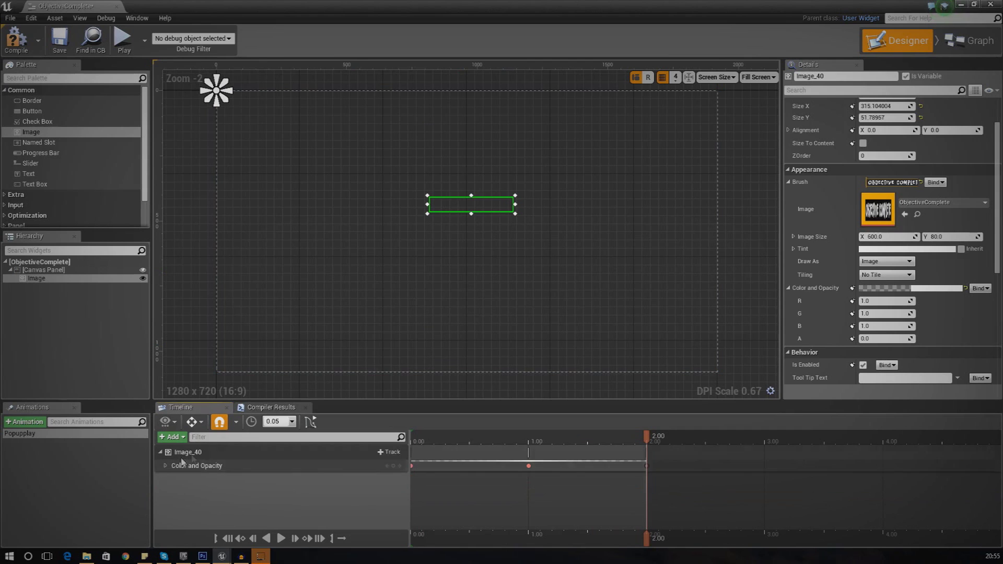
Step: Add a Transform track to Image_40 and expand its Scale X and Y channels
{"action": "left_click", "coordinate": [395, 452]}
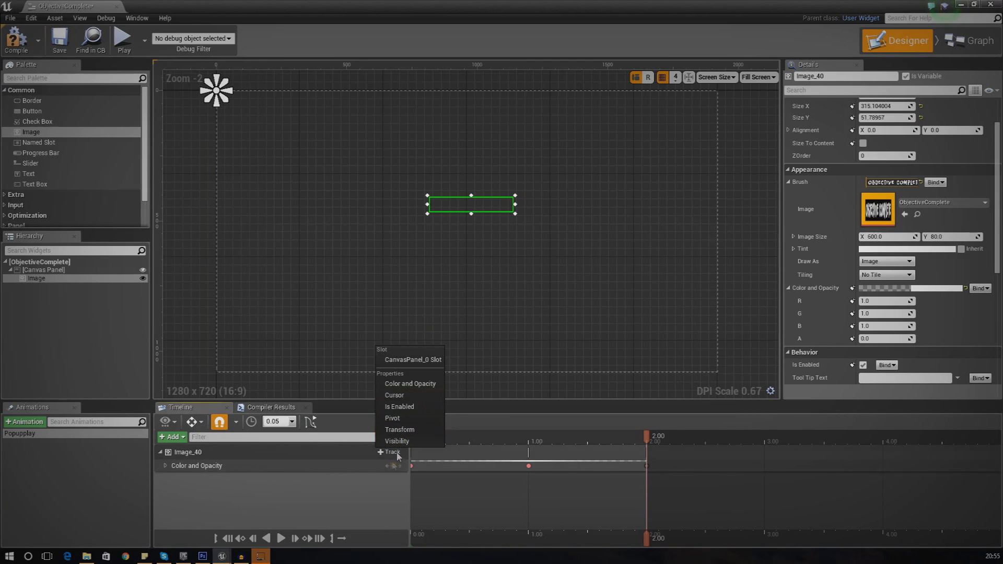
{"action": "left_click", "coordinate": [399, 429]}
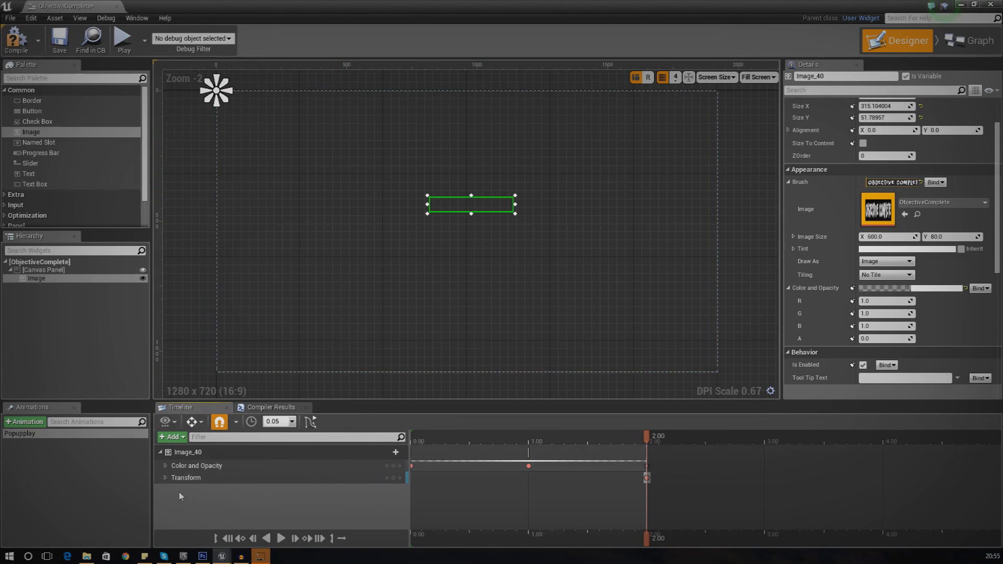
{"action": "left_click", "coordinate": [166, 477]}
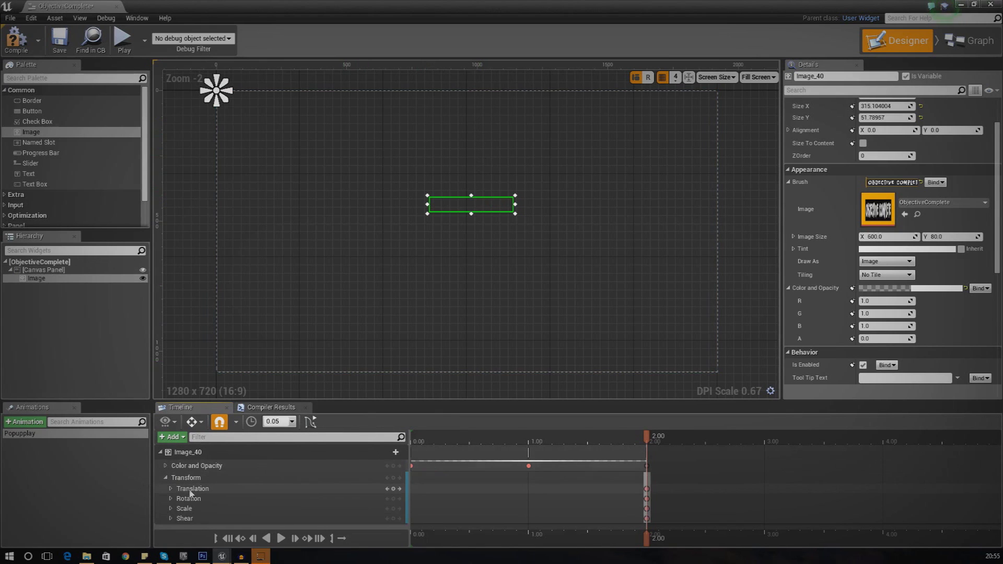
{"action": "left_click", "coordinate": [170, 508]}
{"action": "scroll", "coordinate": [313, 522], "scroll_direction": "down", "scroll_amount": 1}
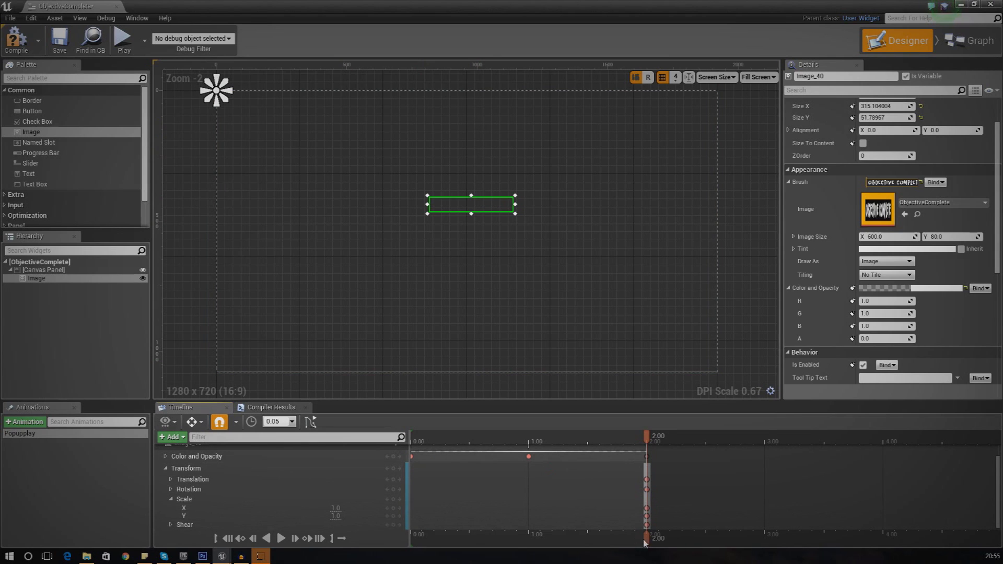
{"action": "mouse_move", "coordinate": [644, 543]}
{"action": "left_mouse_down"}
{"action": "mouse_move", "coordinate": [435, 535]}
{"action": "mouse_move", "coordinate": [647, 542]}
{"action": "left_mouse_up"}
{"action": "left_click_drag", "start_coordinate": [646, 543], "coordinate": [410, 543]}
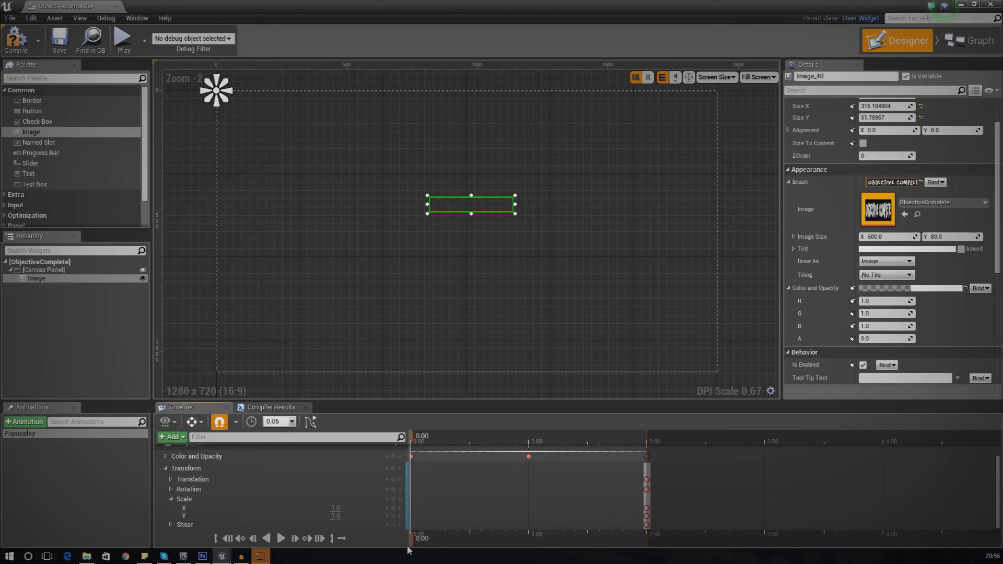
Step: Key Scale at 0.00, set Scale X and Y to 1.5 at 2.00, and preview
{"action": "left_click", "coordinate": [394, 499]}
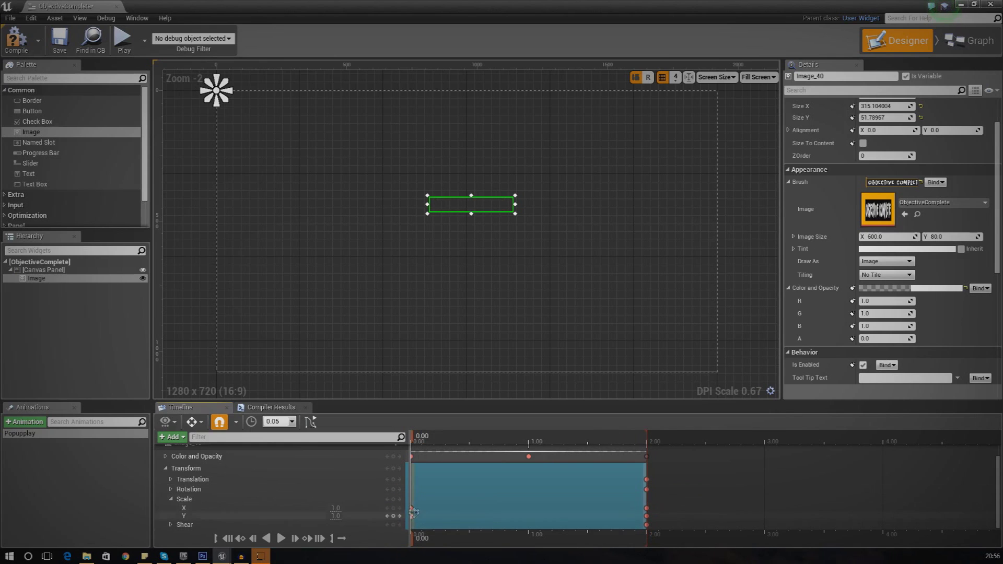
{"action": "left_click_drag", "start_coordinate": [416, 541], "coordinate": [646, 549]}
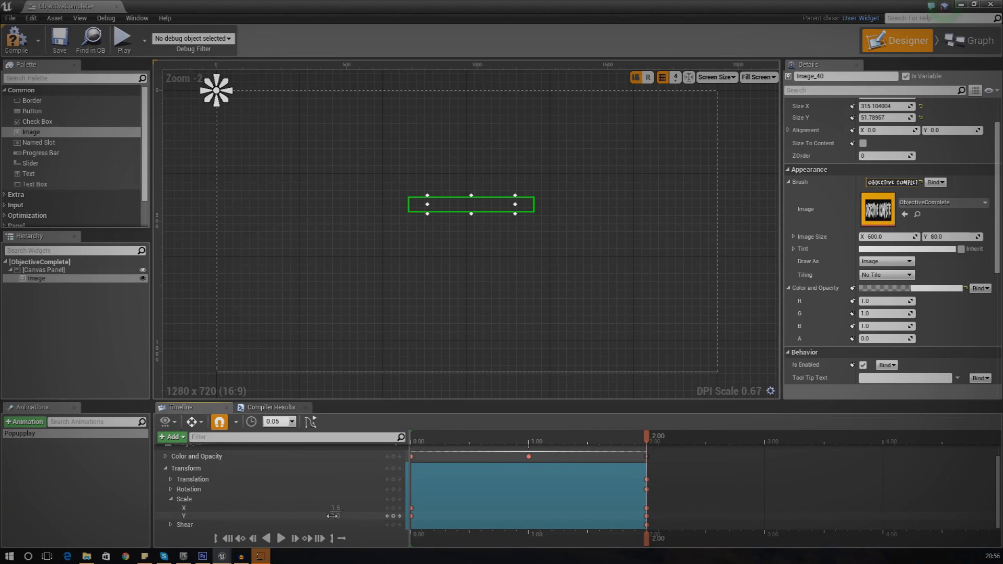
{"action": "key", "text": "Return"}
{"action": "type", "text": ".5"}
{"action": "key", "text": "Return"}
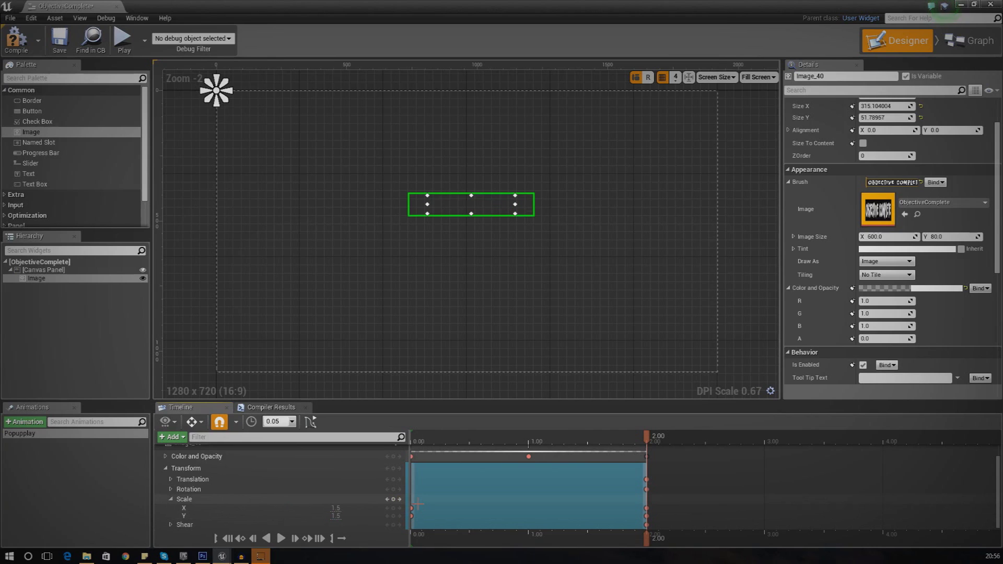
{"action": "key", "text": "space"}
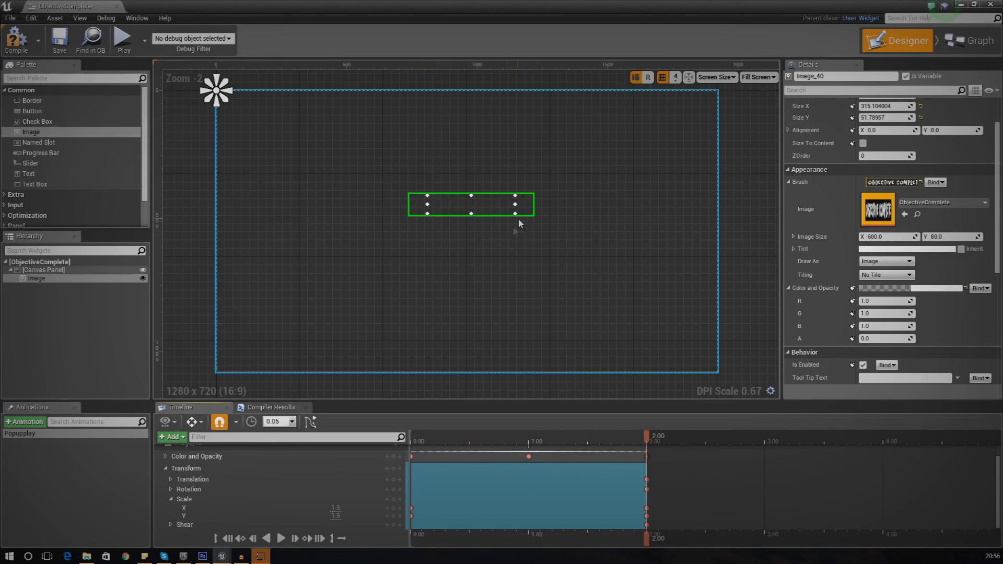
{"action": "left_click", "coordinate": [171, 479]}
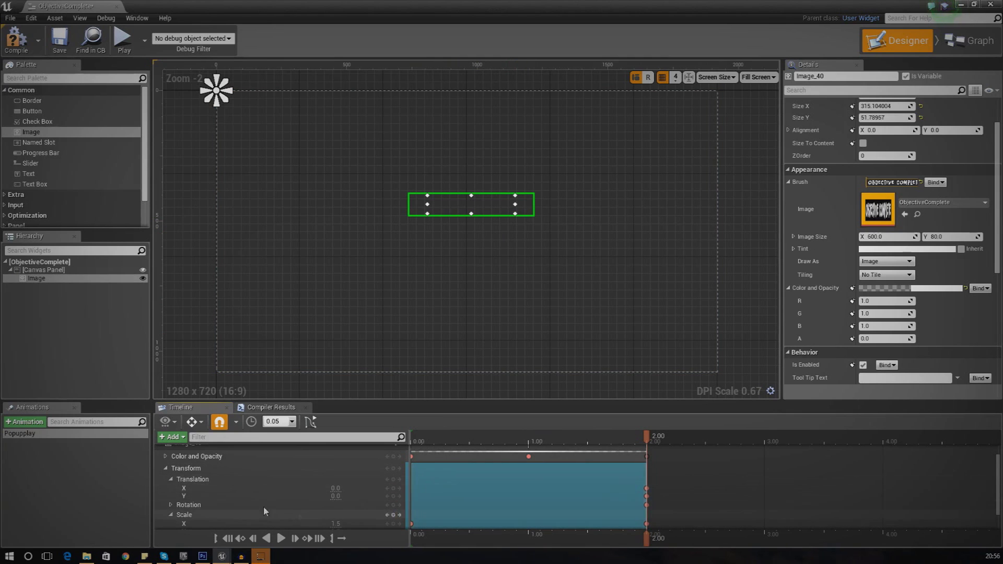
Step: Key the banner's Translation at 0.00, then at 1.50 set Translation Y to about -379
{"action": "left_click_drag", "start_coordinate": [647, 537], "coordinate": [411, 540]}
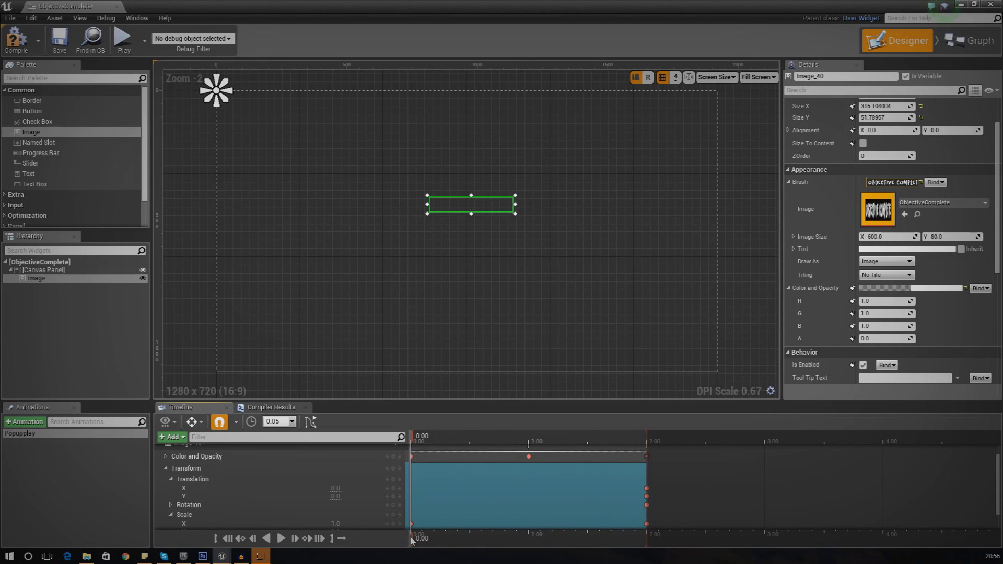
{"action": "left_click", "coordinate": [393, 497]}
{"action": "left_click_drag", "start_coordinate": [414, 541], "coordinate": [588, 535]}
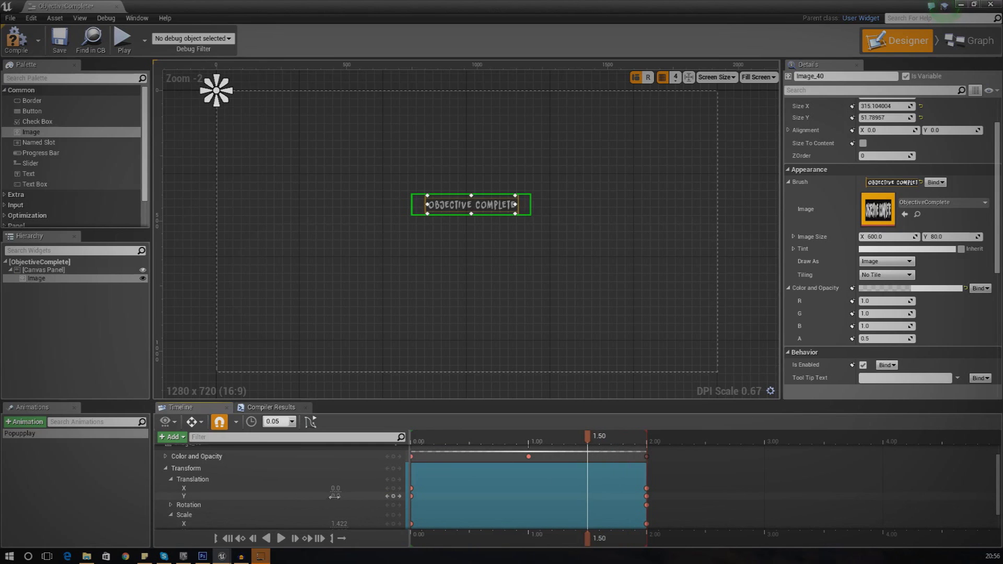
{"action": "left_click_drag", "start_coordinate": [340, 495], "coordinate": [290, 495]}
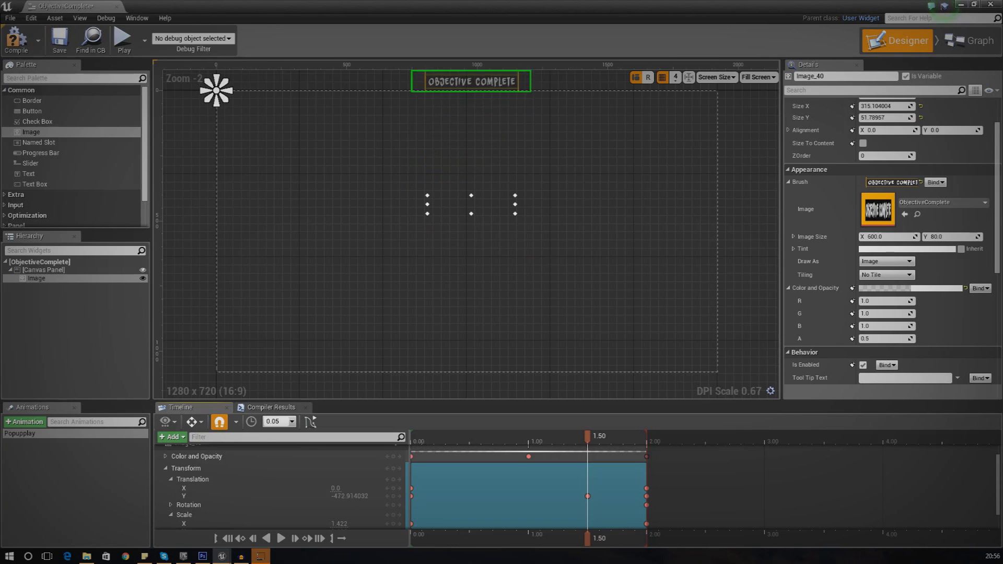
{"action": "left_click_drag", "start_coordinate": [335, 496], "coordinate": [330, 497]}
Step: Preview the slide, delete the Translation Y key at 2.00 s, and replay Popupplay
{"action": "left_click_drag", "start_coordinate": [587, 540], "coordinate": [496, 545]}
{"action": "key", "text": "space"}
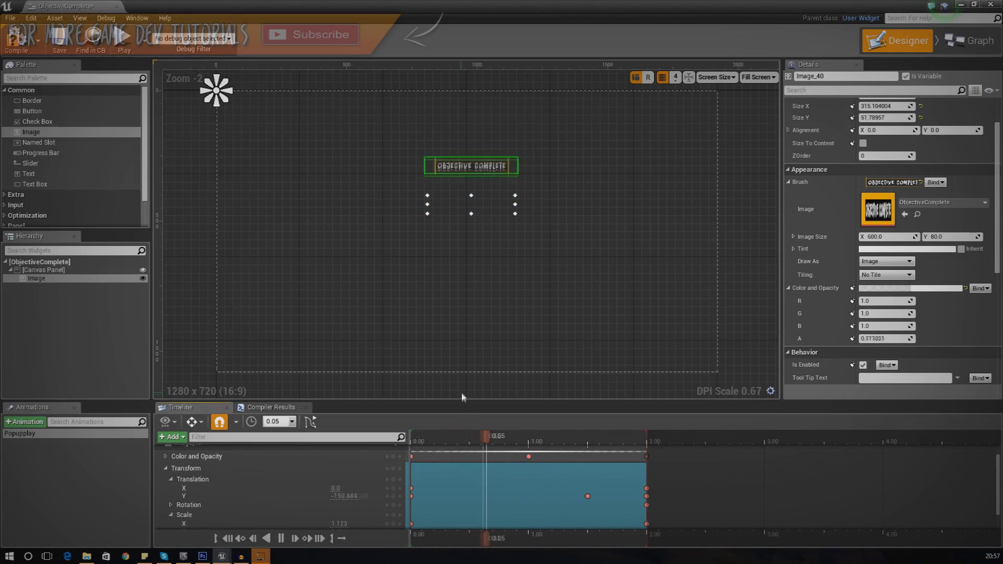
{"action": "key", "text": "space"}
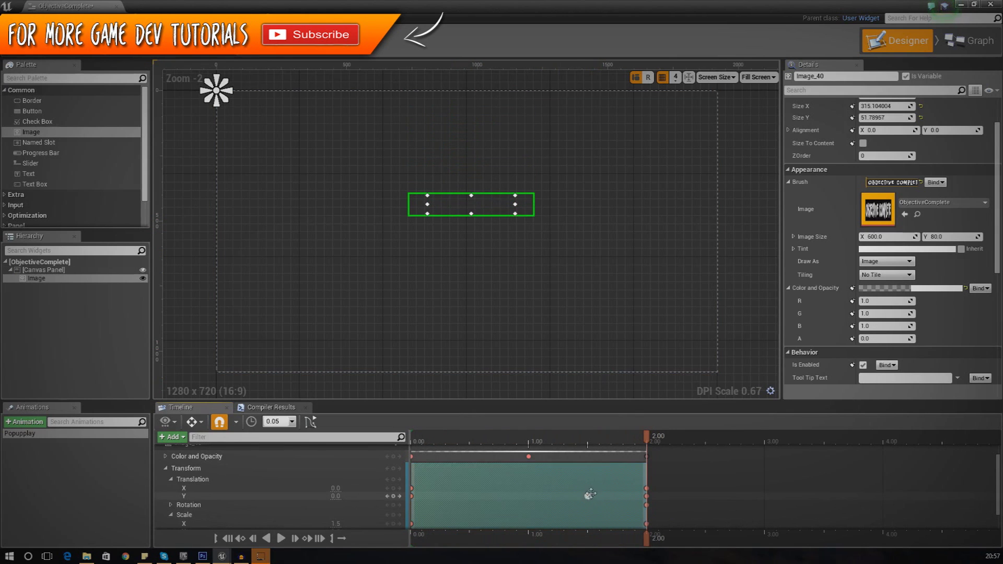
{"action": "left_click", "coordinate": [647, 497]}
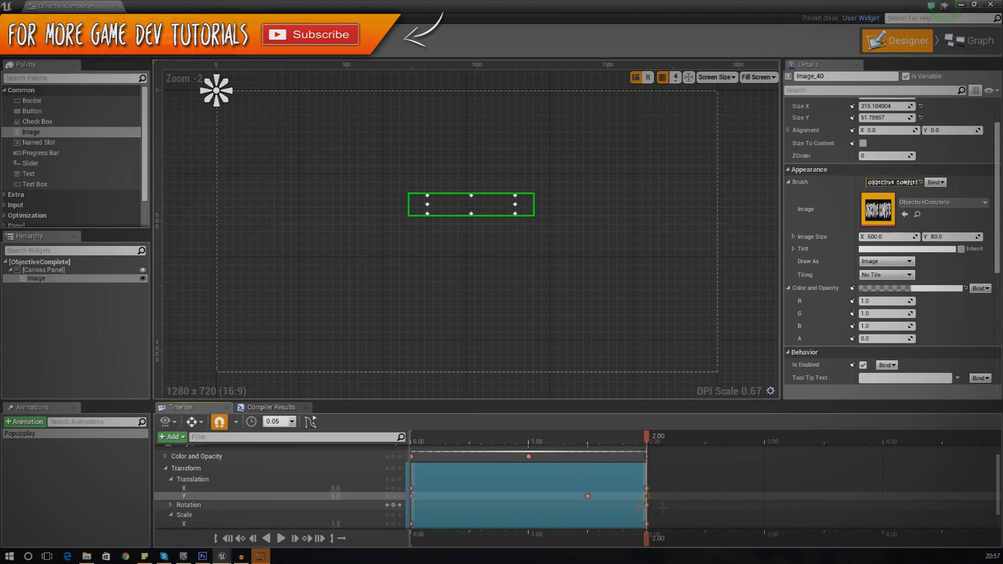
{"action": "key", "text": "Delete"}
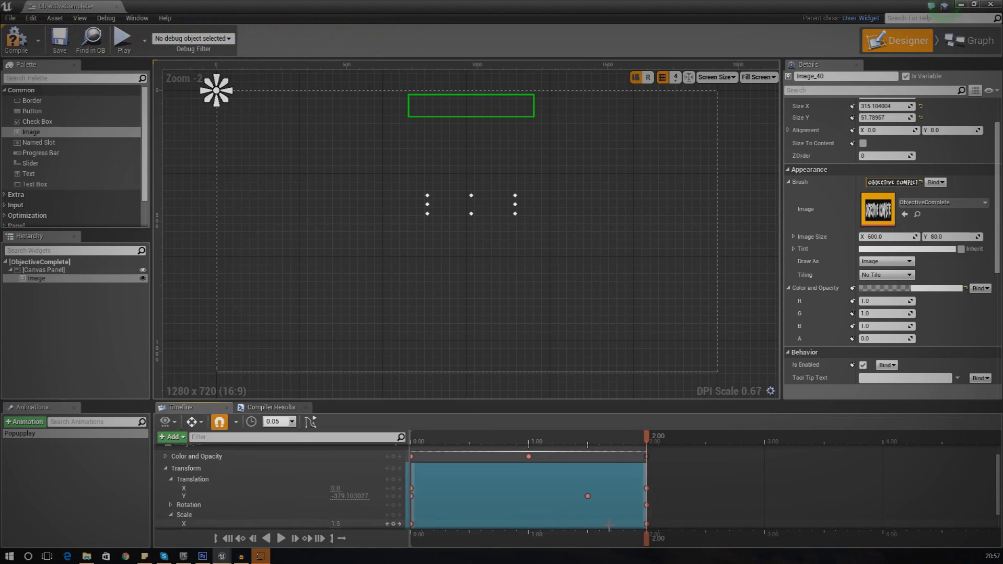
{"action": "key", "text": "space"}
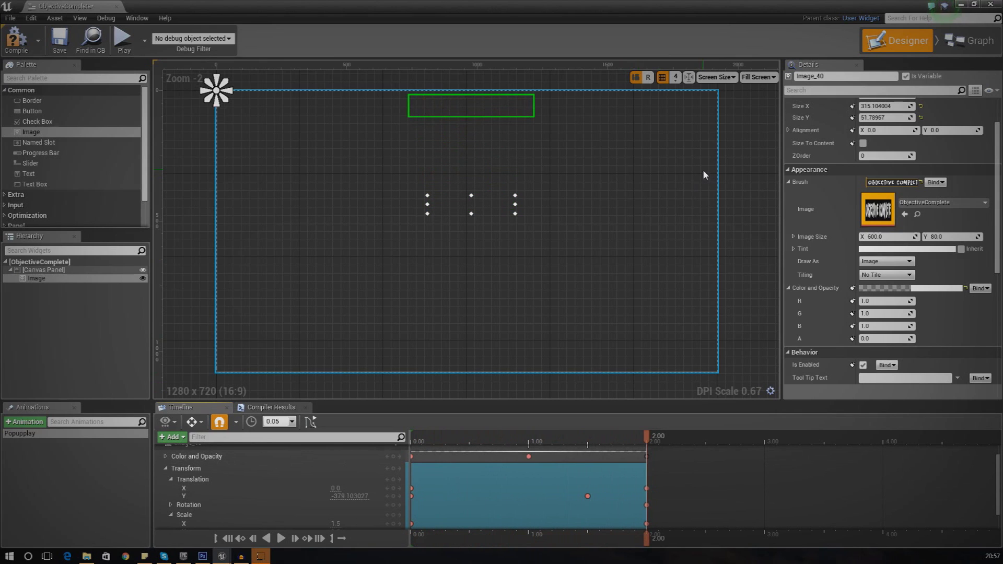
Step: In the Graph, attach a Play Animation node to Event Construct's exec pin
{"action": "left_click", "coordinate": [982, 46]}
{"action": "right_click_drag", "start_coordinate": [586, 256], "coordinate": [388, 245]}
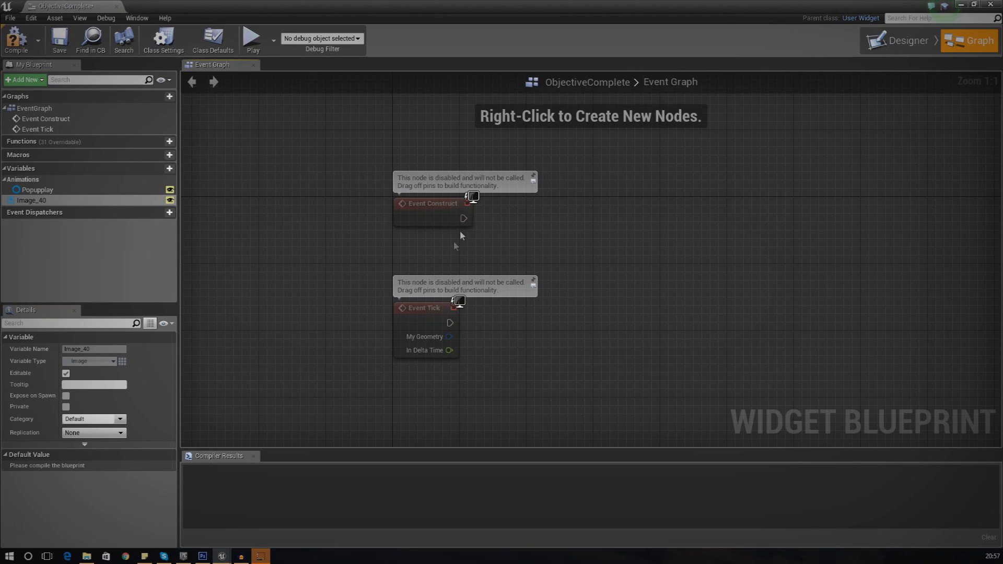
{"action": "left_click_drag", "start_coordinate": [461, 220], "coordinate": [576, 223]}
{"action": "type", "text": "play anim"}
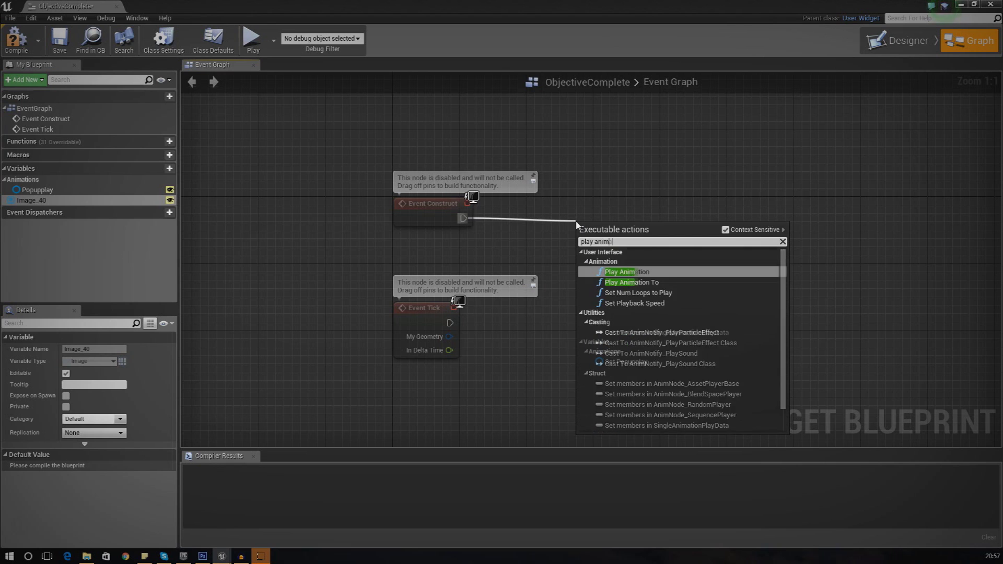
{"action": "key", "text": "Return"}
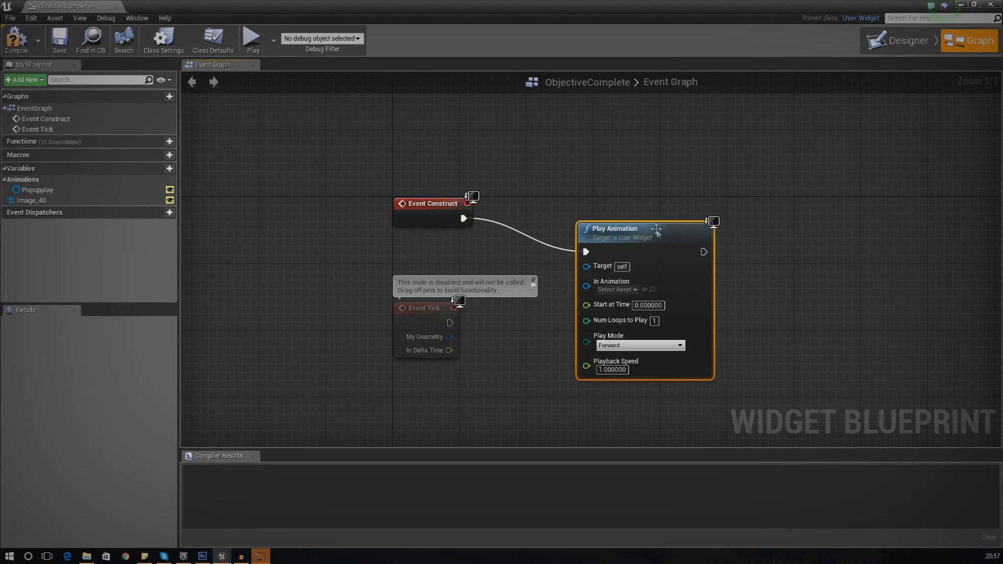
{"action": "left_click_drag", "start_coordinate": [656, 228], "coordinate": [664, 152]}
Step: Drop a Popupplay reference into the graph and wire it to Play Animation's In Animation
{"action": "left_click_drag", "start_coordinate": [38, 189], "coordinate": [502, 255]}
{"action": "left_click_drag", "start_coordinate": [594, 191], "coordinate": [542, 255]}
{"action": "left_click", "coordinate": [616, 206]}
{"action": "left_click", "coordinate": [540, 247]}
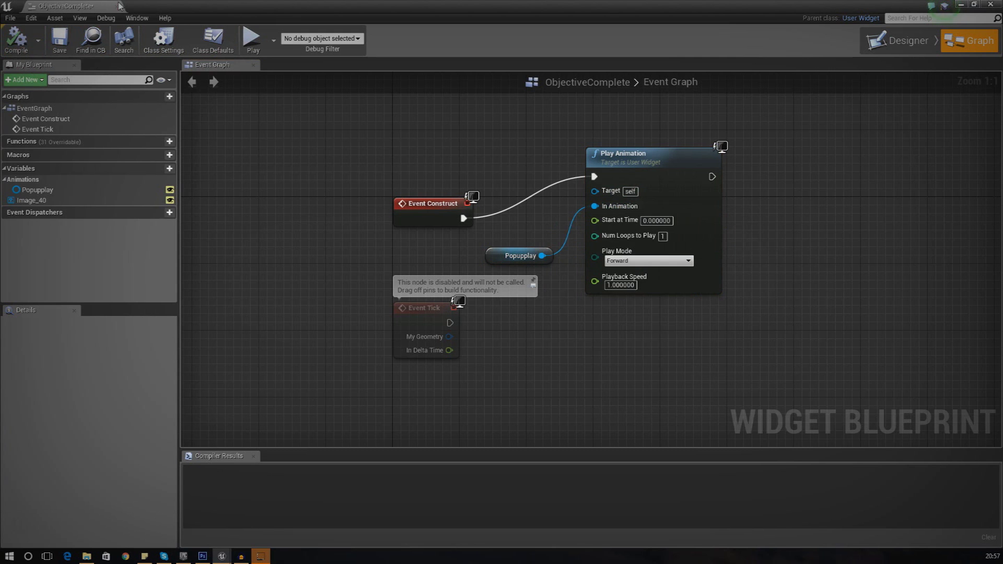